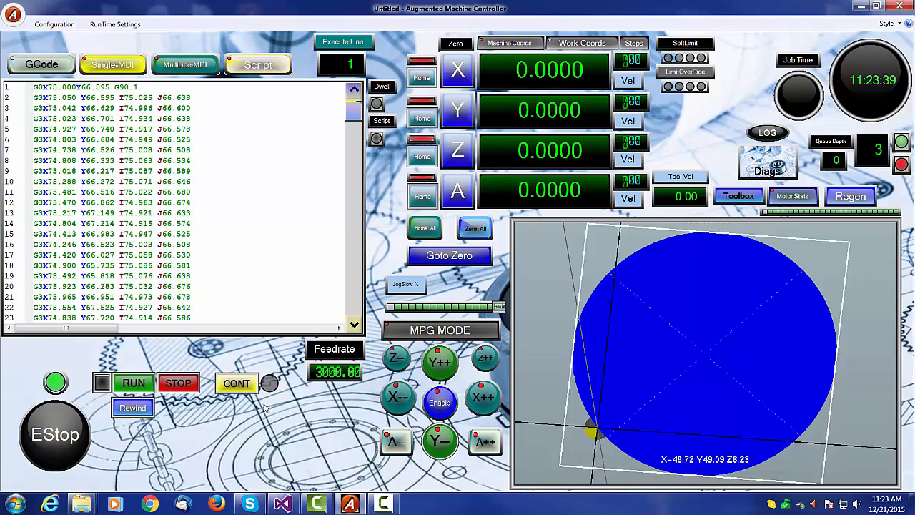
- Run the loaded G-code program
left_click(133, 383)
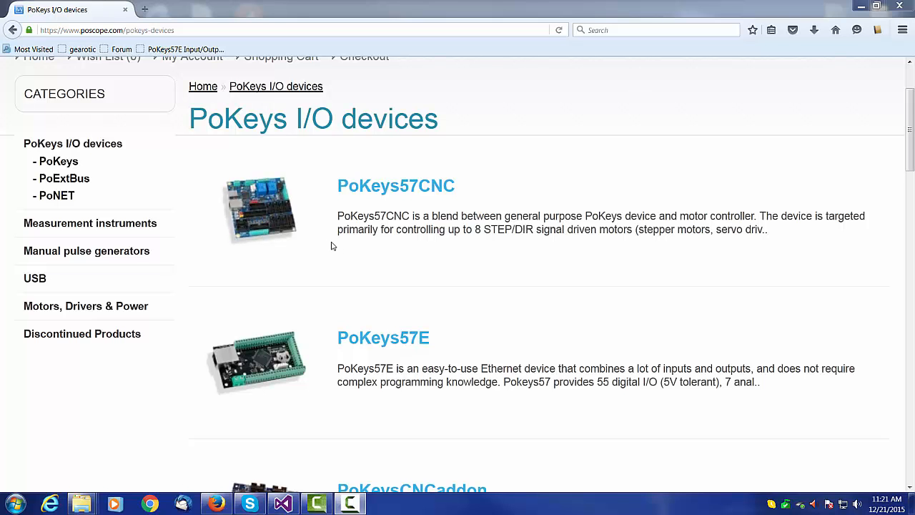
- Browse the PoKeys I/O devices catalogue, including the PoKeys57CNC product page
scroll(249, 153, "down", 7)
scroll(335, 148, "up", 5)
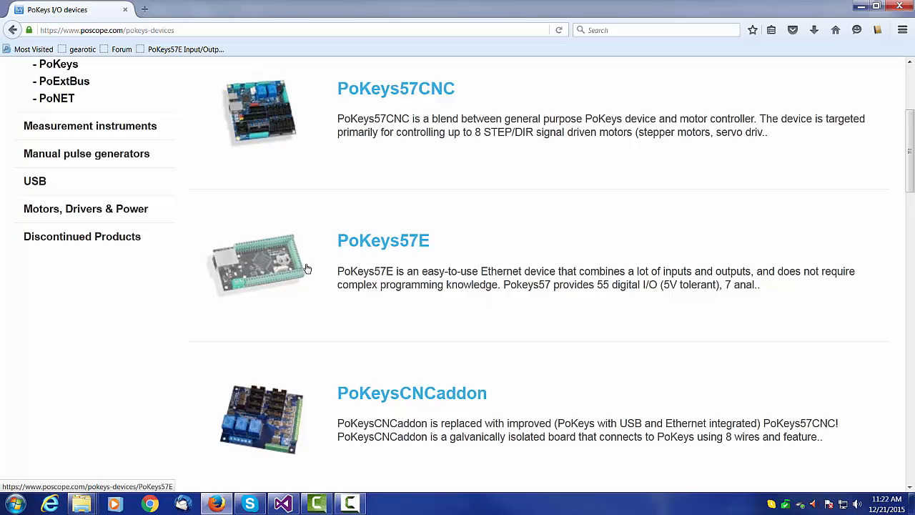
scroll(297, 236, "up", 3)
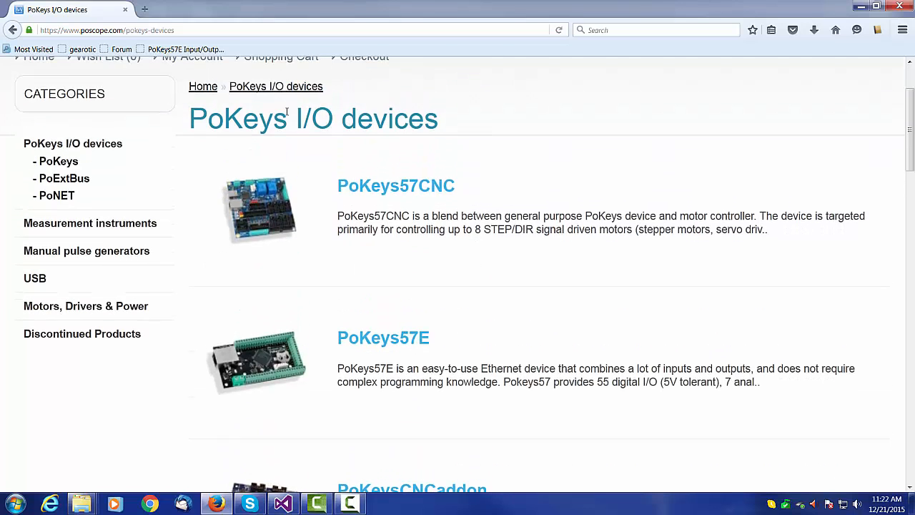
left_click(273, 213)
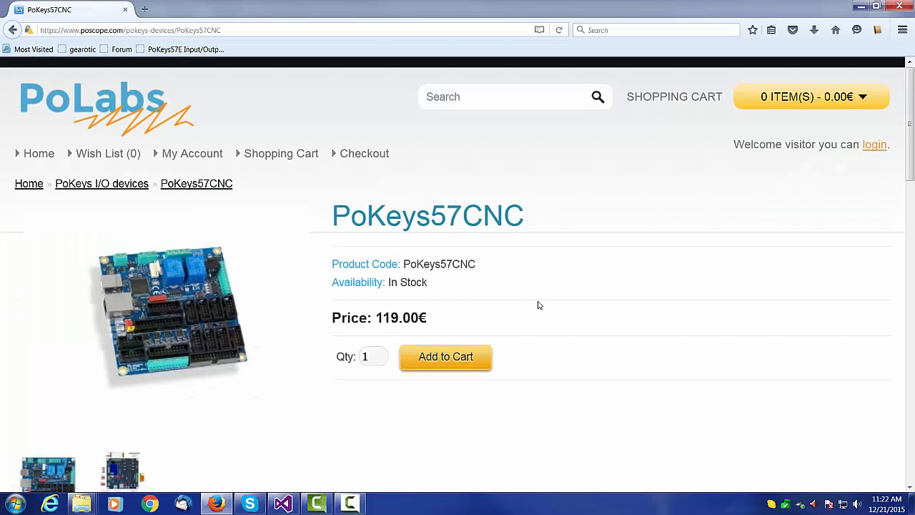
scroll(537, 304, "down", 5)
scroll(445, 218, "up", 8)
left_click(12, 31)
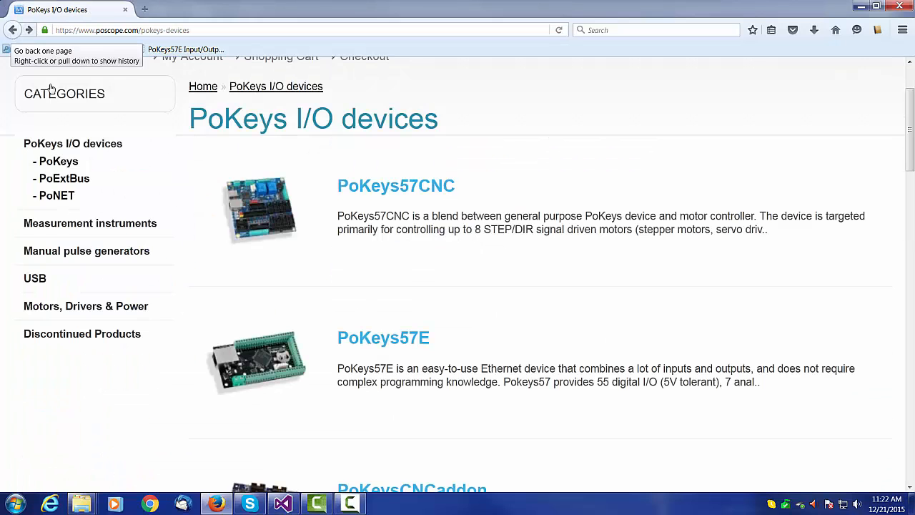
scroll(377, 273, "down", 5)
scroll(378, 273, "down", 5)
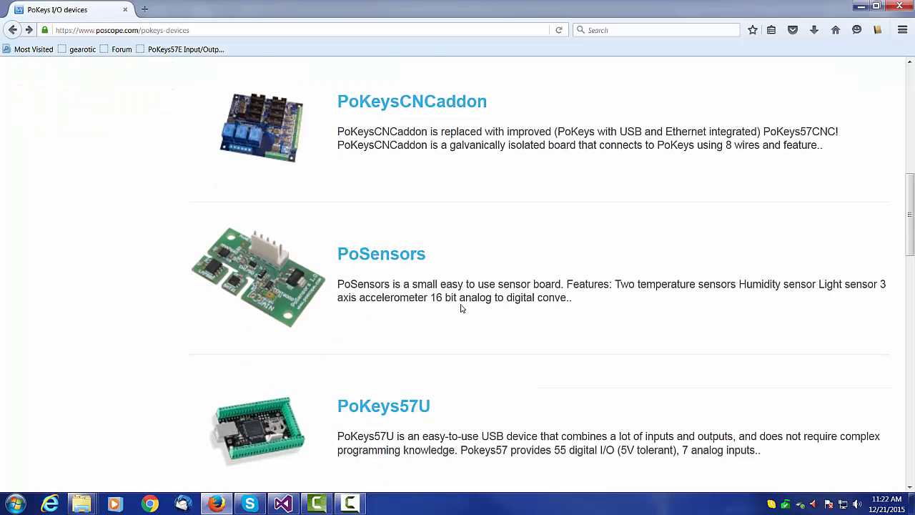
scroll(448, 349, "down", 4)
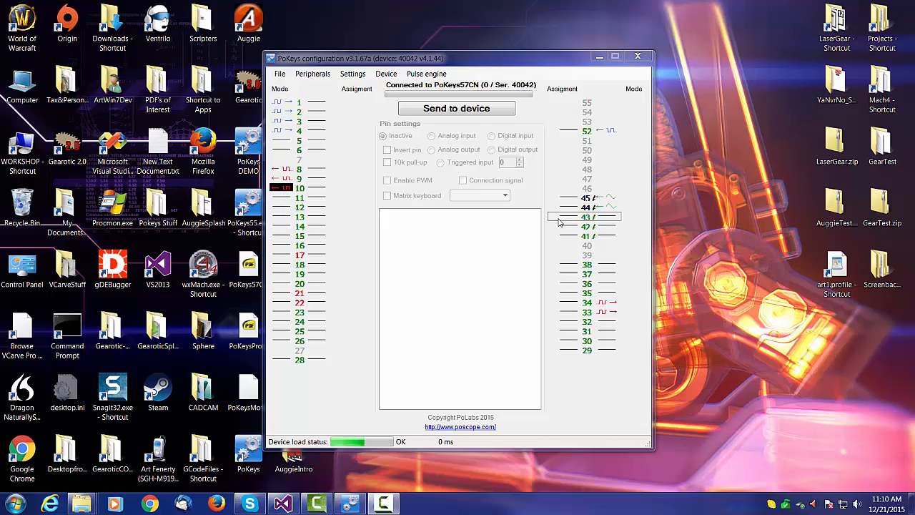
- Open the pulse engine status window, review the axis tabs, and save the configuration
left_click(432, 75)
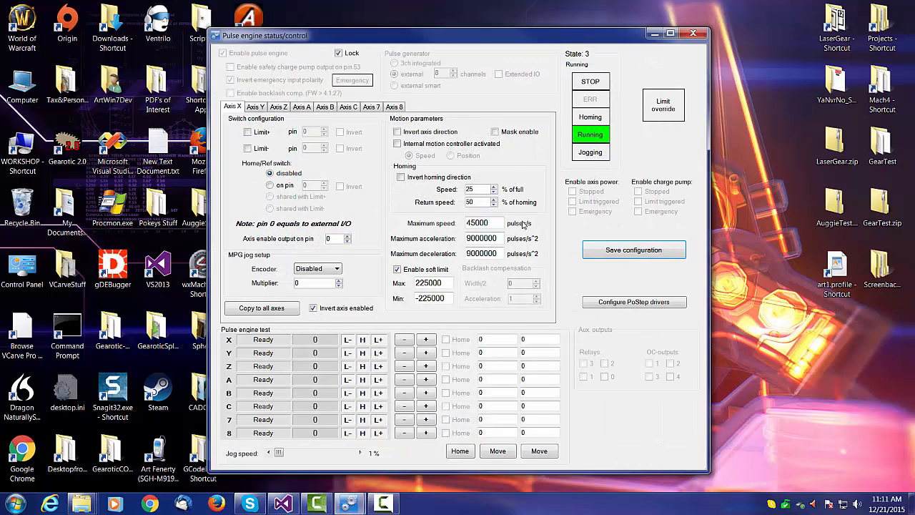
left_click(396, 108)
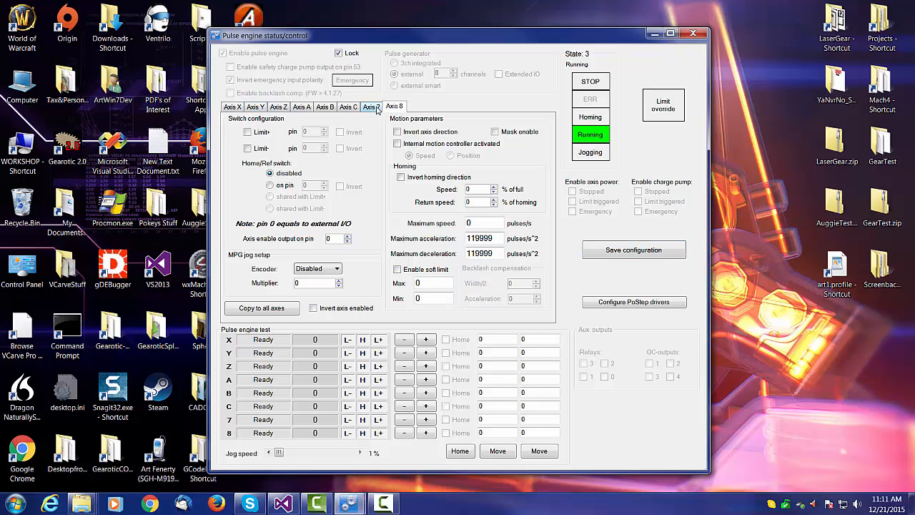
left_click(255, 108)
left_click(239, 108)
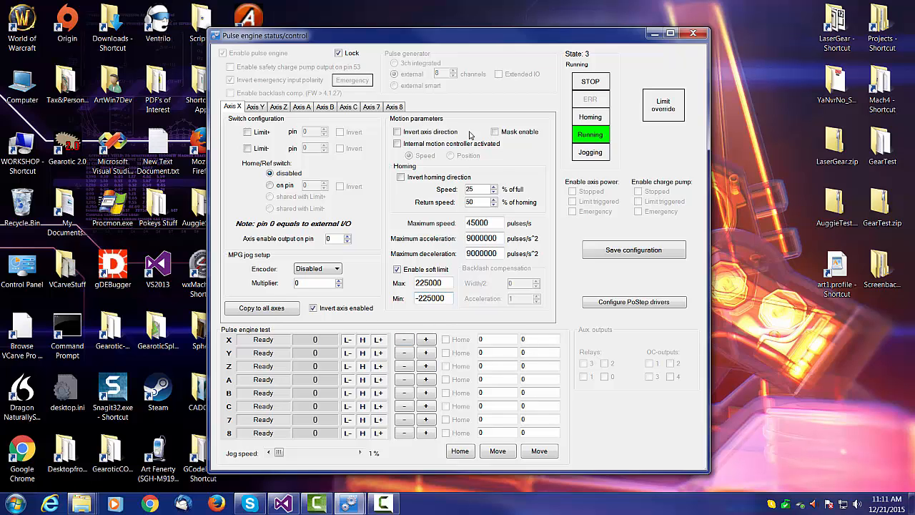
left_click(606, 250)
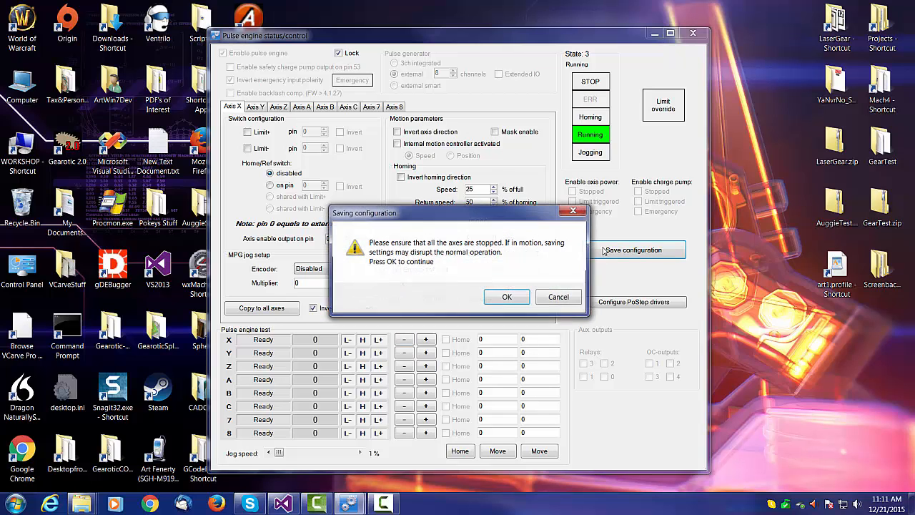
left_click(507, 297)
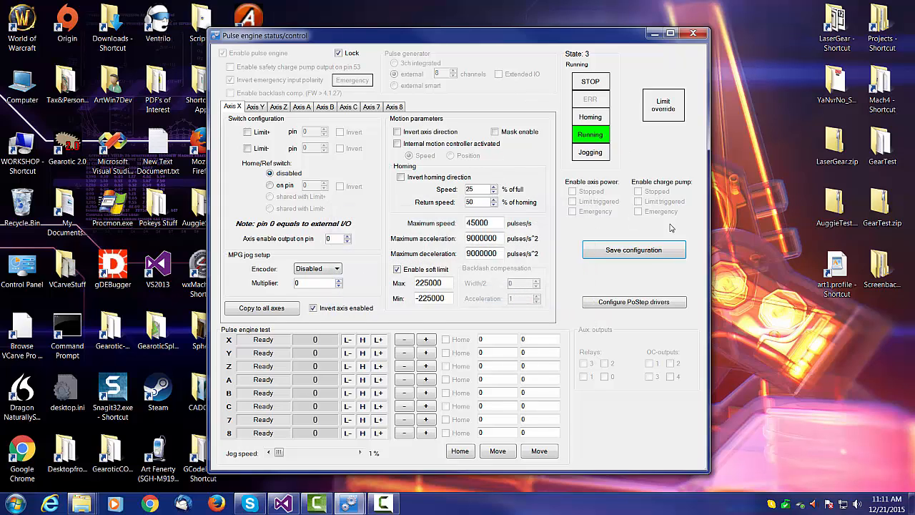
- Review the Axis Z and Axis X pulse engine settings
key("ctrl+Tab")
key("ctrl+Tab")
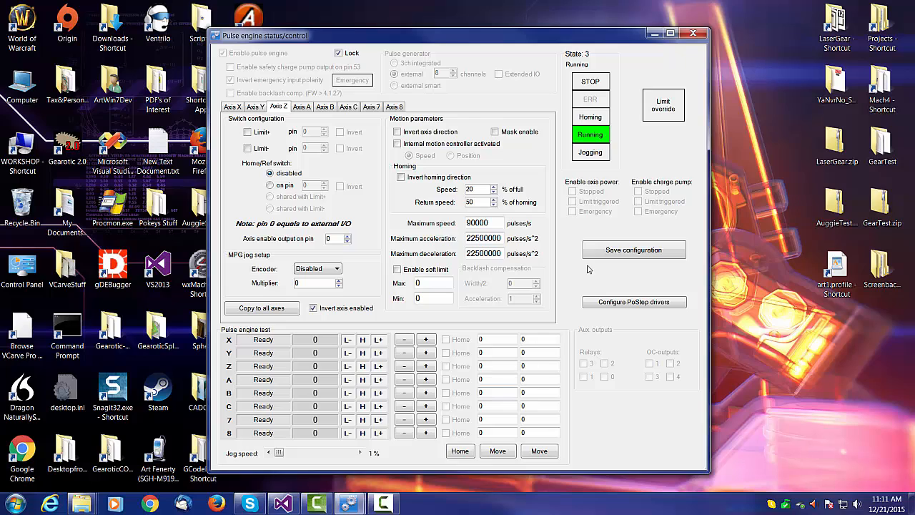
left_click(234, 107)
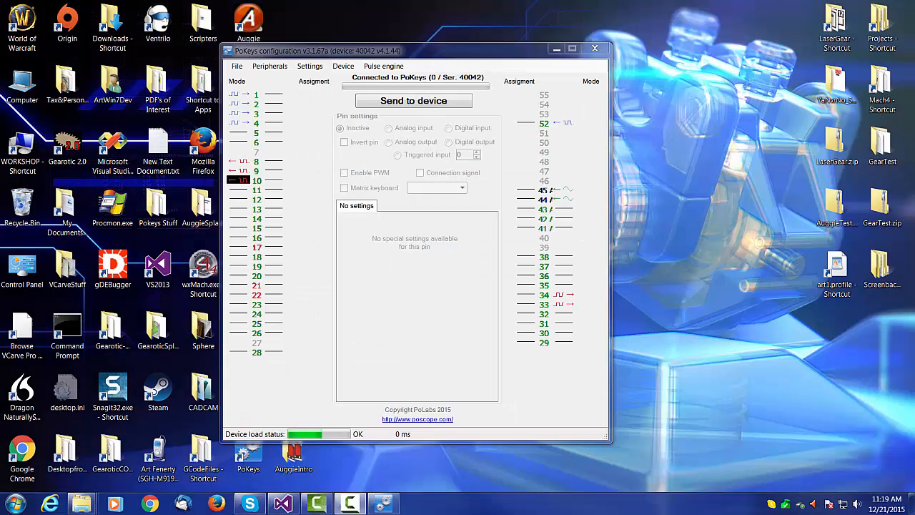
- Switch to Firefox and open the PoKeys57E Input/Output bookmark
left_click(216, 504)
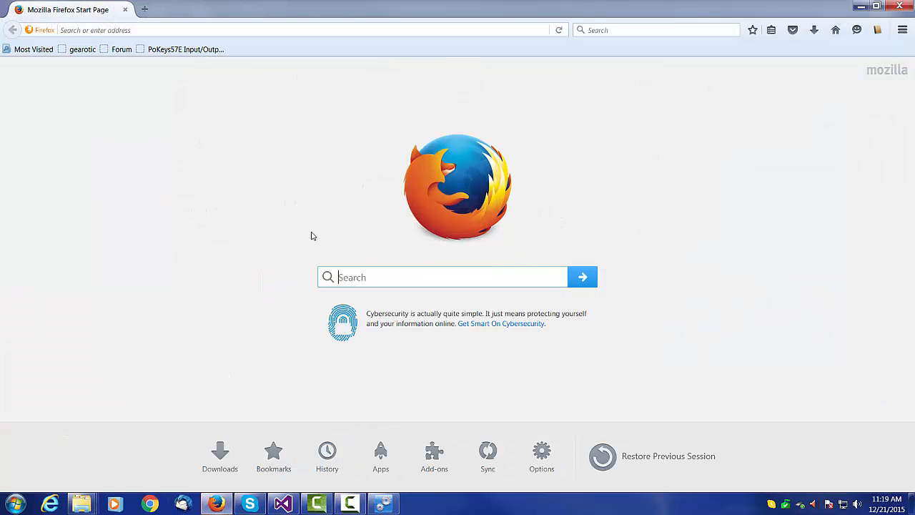
left_click(170, 49)
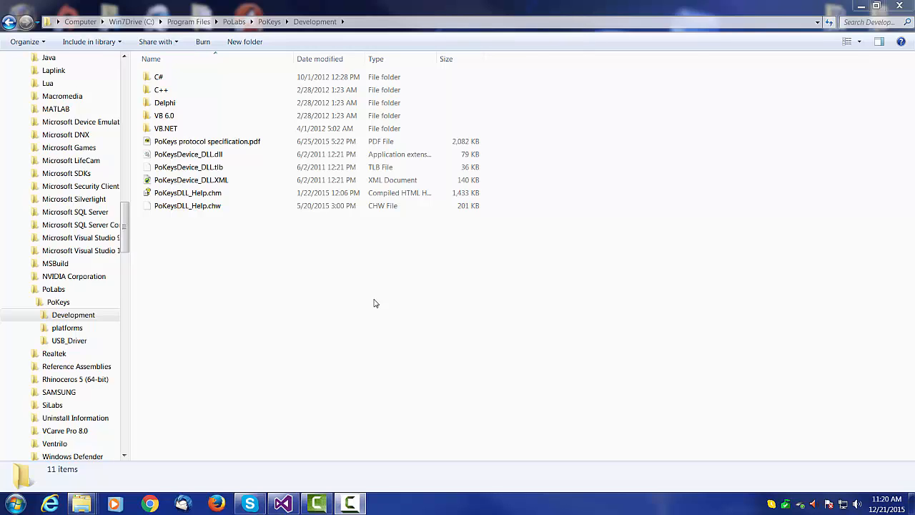
- Open the C++ examples folder in the PoKeys Development directory and return to Development
double_click(160, 91)
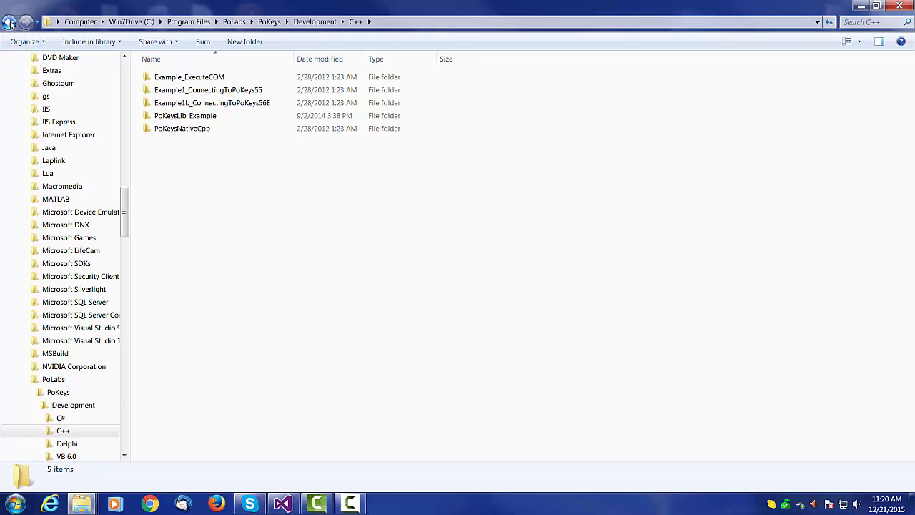
key("BackSpace")
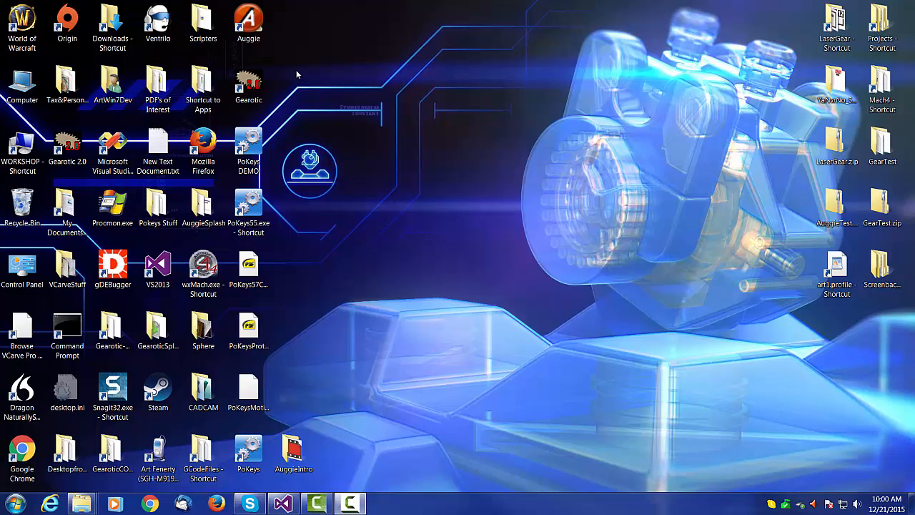
- Launch Auggie and select the art profile for the session
double_click(250, 20)
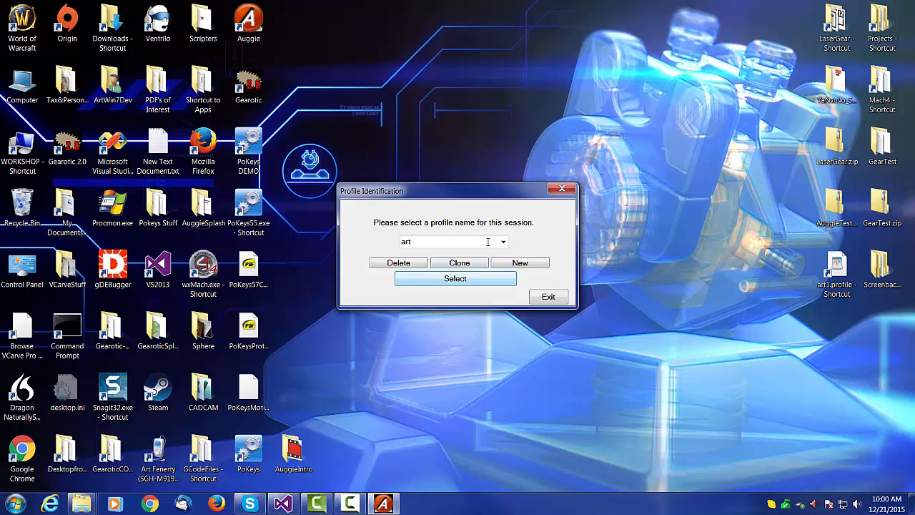
left_click(460, 278)
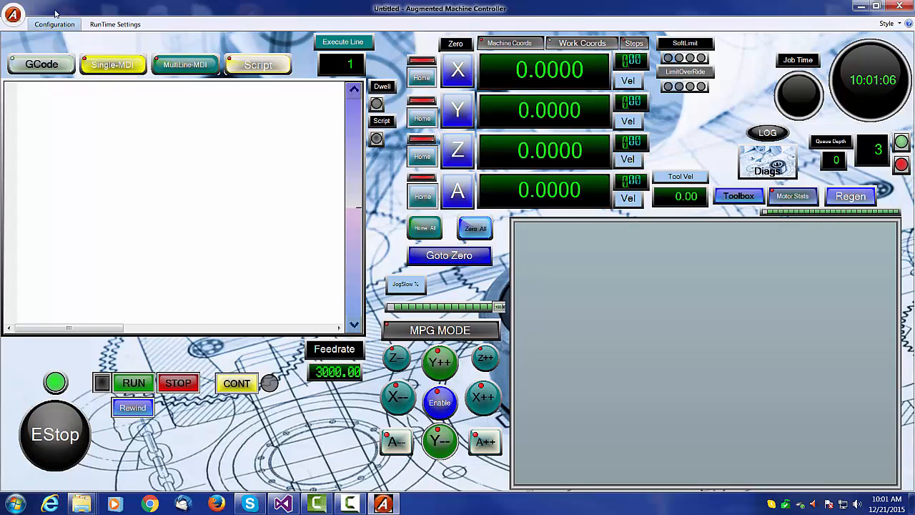
- Examine the RunTime Settings and Configuration ribbons
left_click(108, 27)
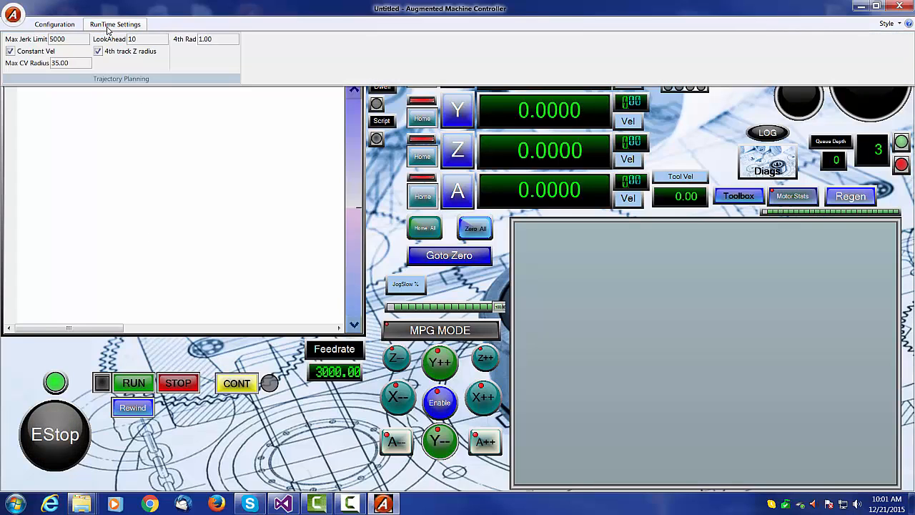
left_click(53, 26)
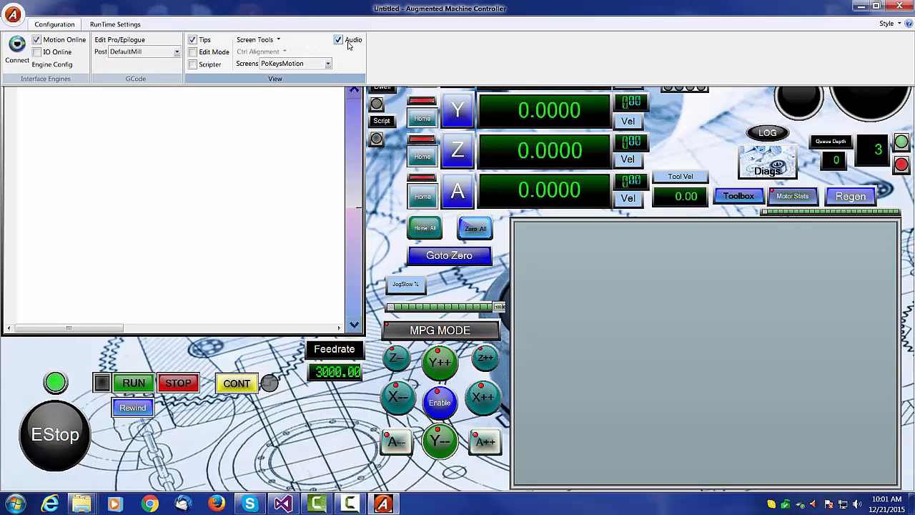
left_click(58, 26)
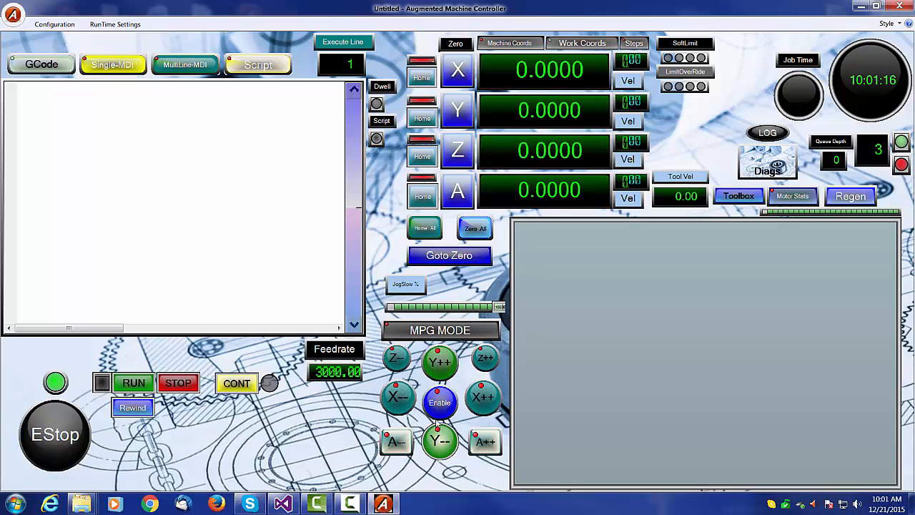
- Jog the X axis in both directions and send the machine back to zero
left_click(489, 398)
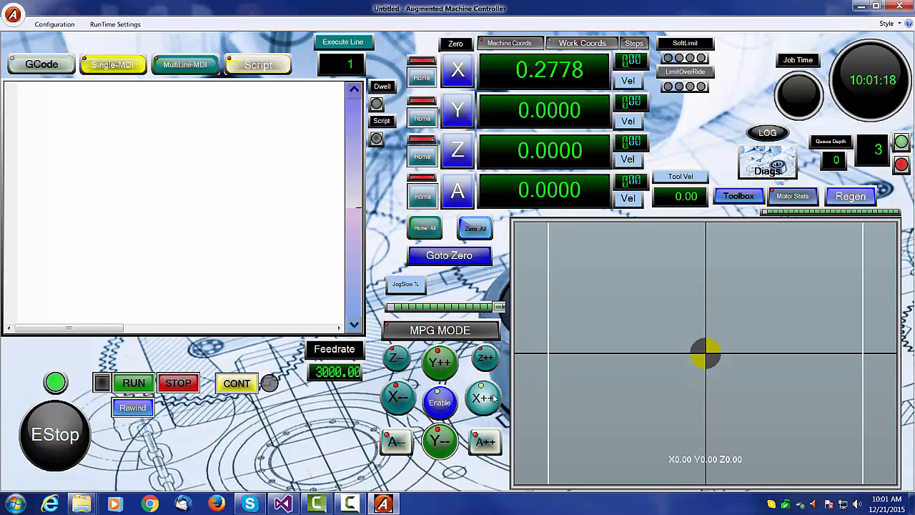
left_click(401, 400)
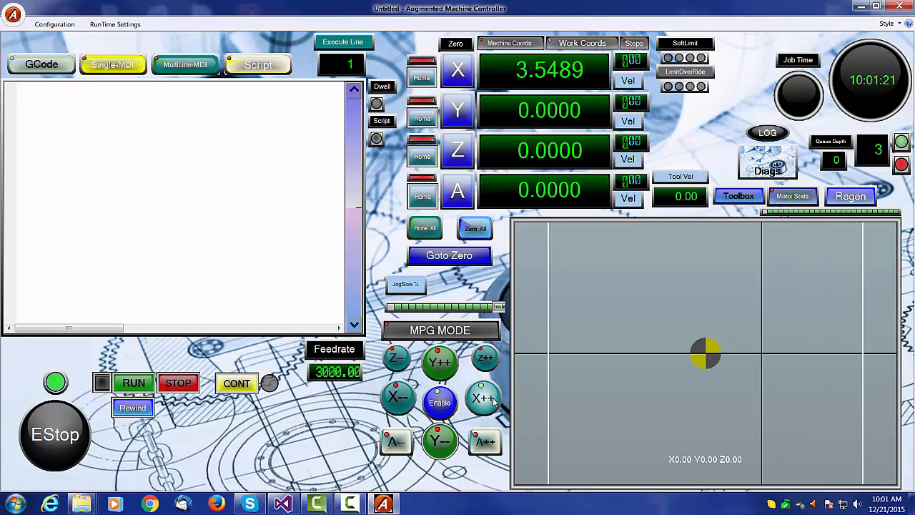
left_click(484, 398)
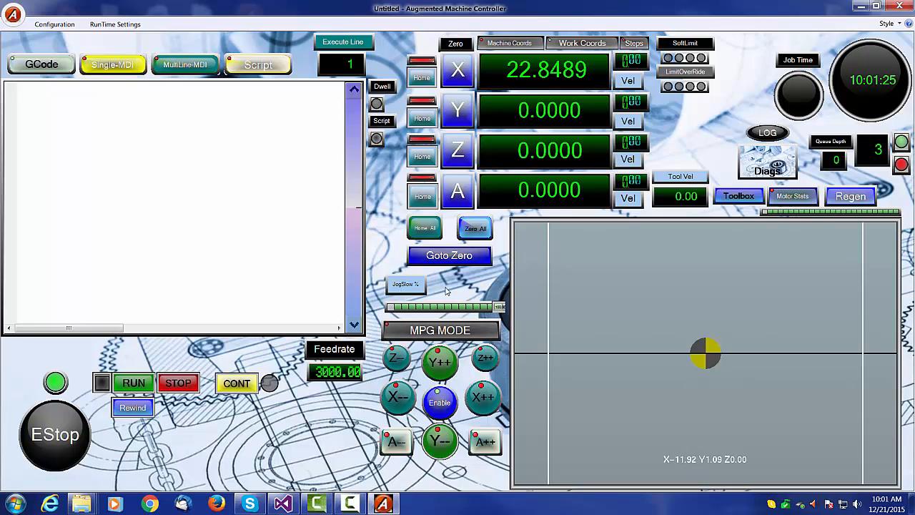
left_click(452, 259)
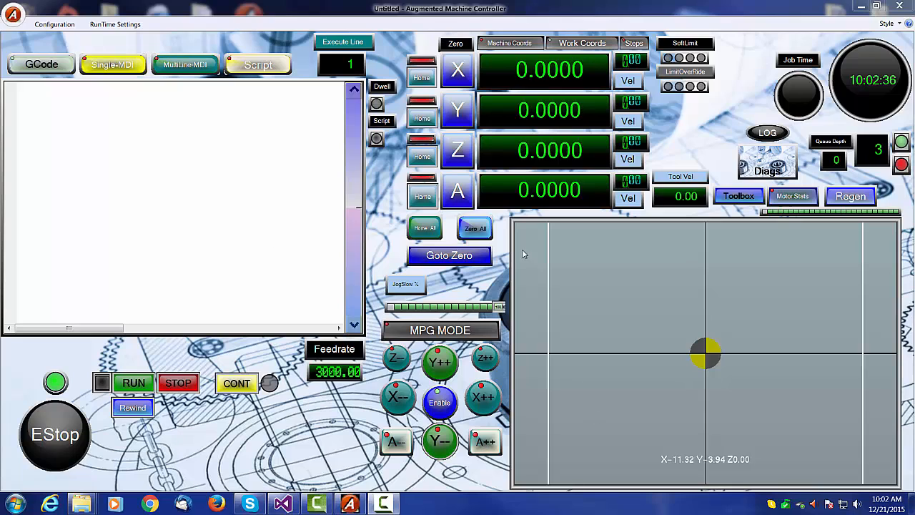
left_click(467, 254)
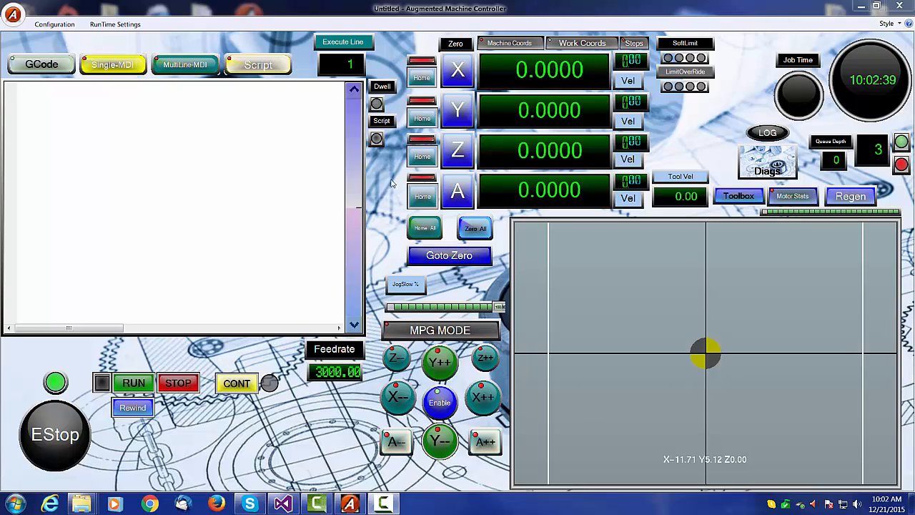
- Open the hardware connection setup, check the detected PoKeys57CNC-40042 device, and cancel
left_click(52, 26)
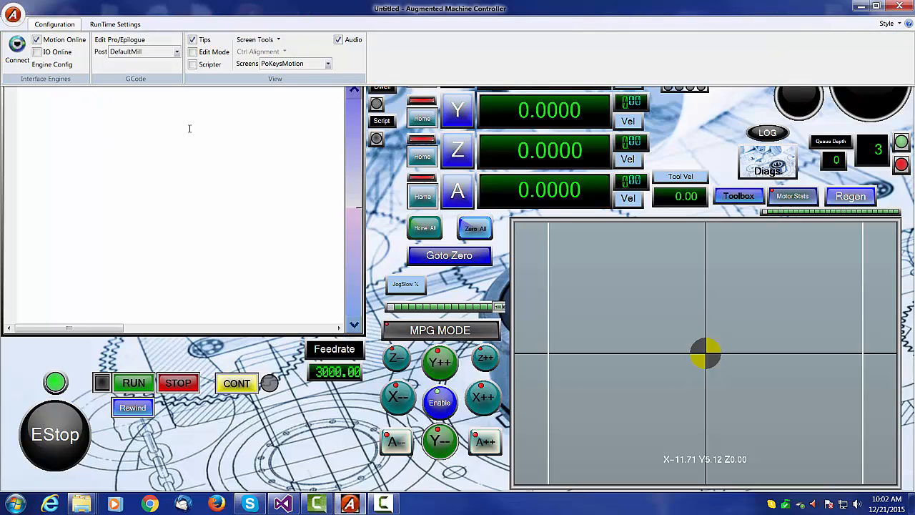
left_click(17, 46)
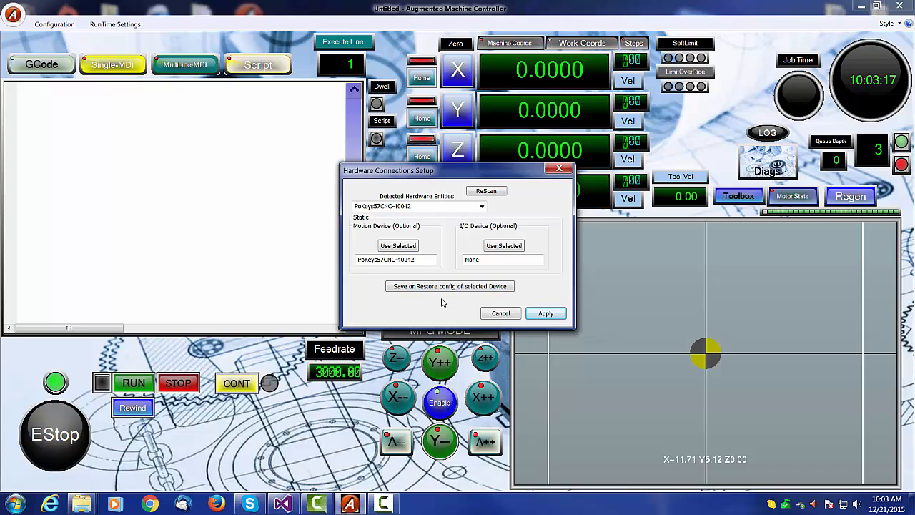
left_click(481, 207)
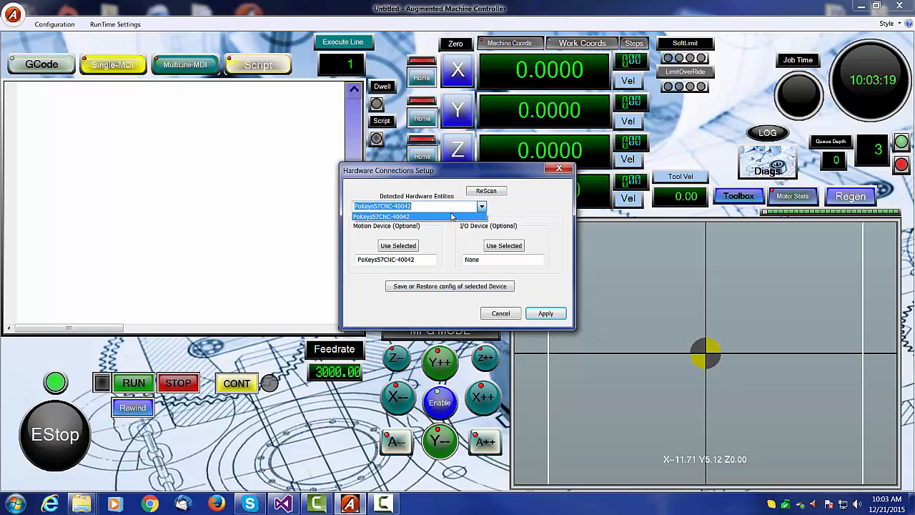
left_click(482, 206)
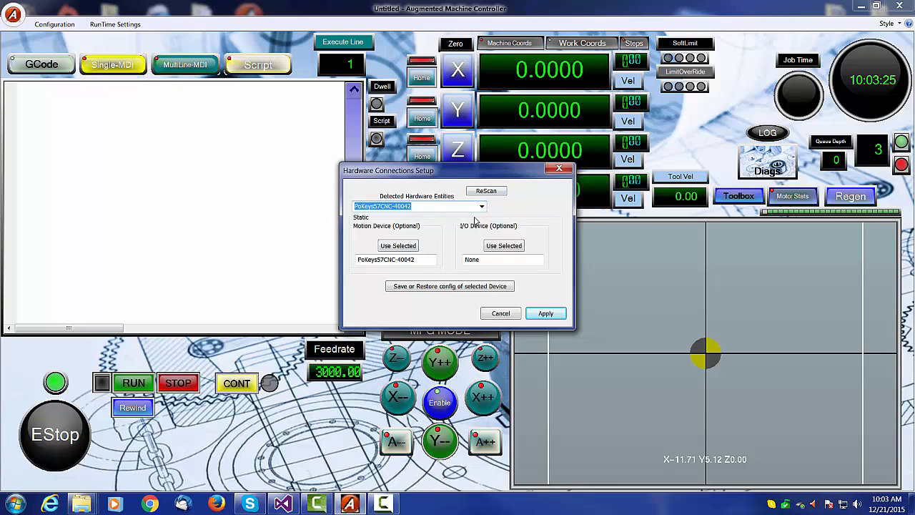
left_click(503, 314)
- Set Axis 1's maximum acceleration to 20000 in the engine's motion configuration and confirm
left_click(47, 25)
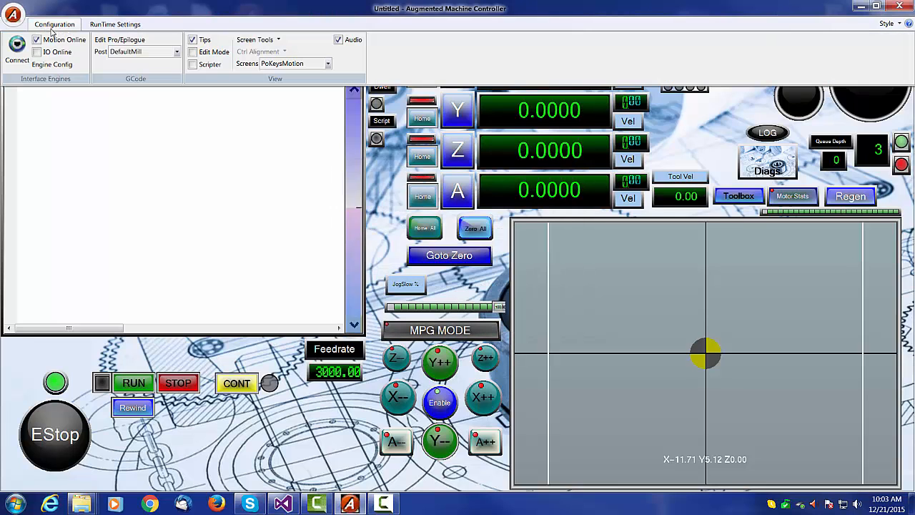
left_click(70, 66)
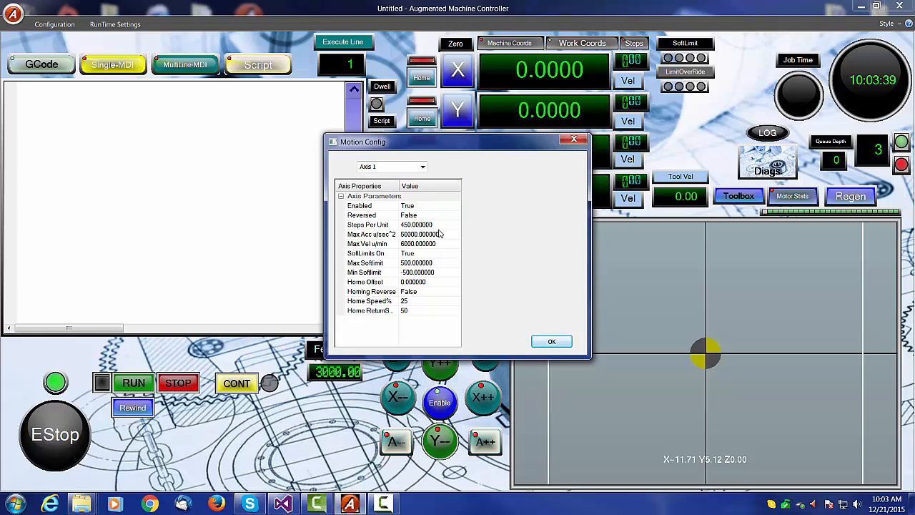
left_click(442, 234)
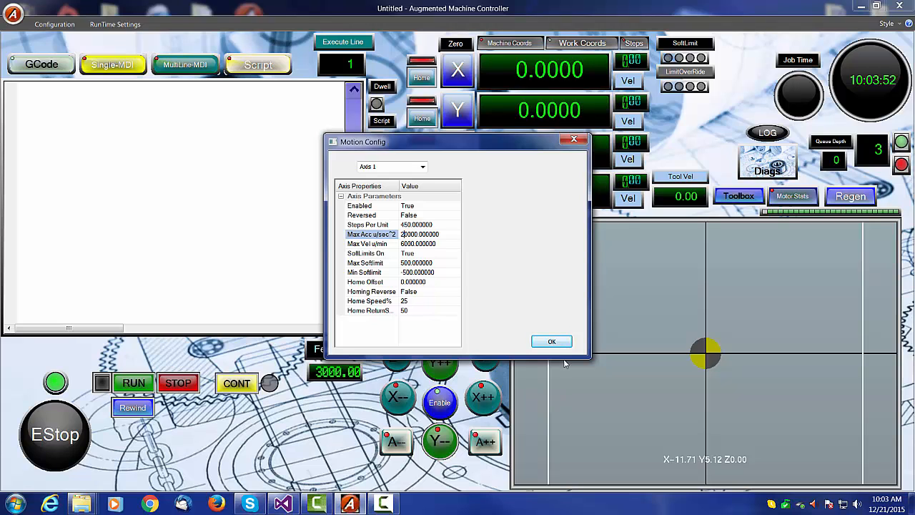
left_click(551, 342)
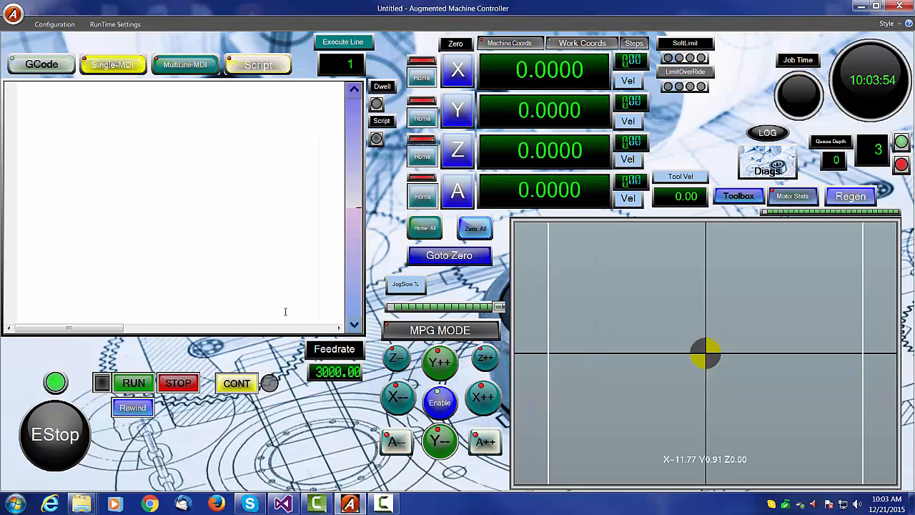
- Jog the X axis back and forth repeatedly while recording motor stats, clearing the motor stats plot between jogs
left_click(485, 402)
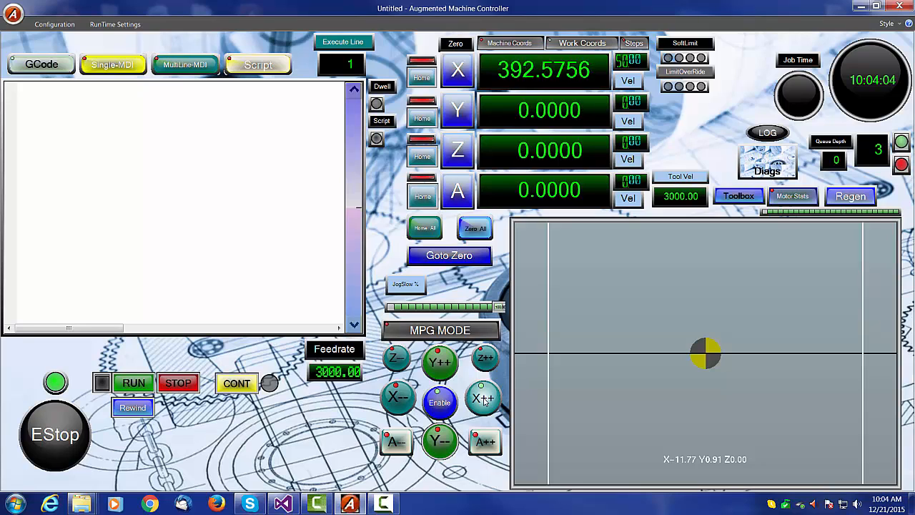
left_click_drag(484, 400, 484, 400)
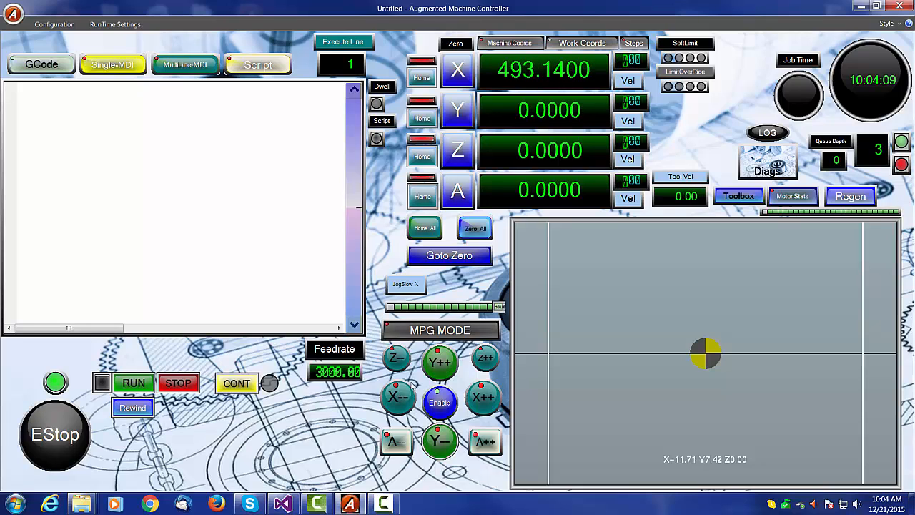
left_click_drag(405, 398, 405, 398)
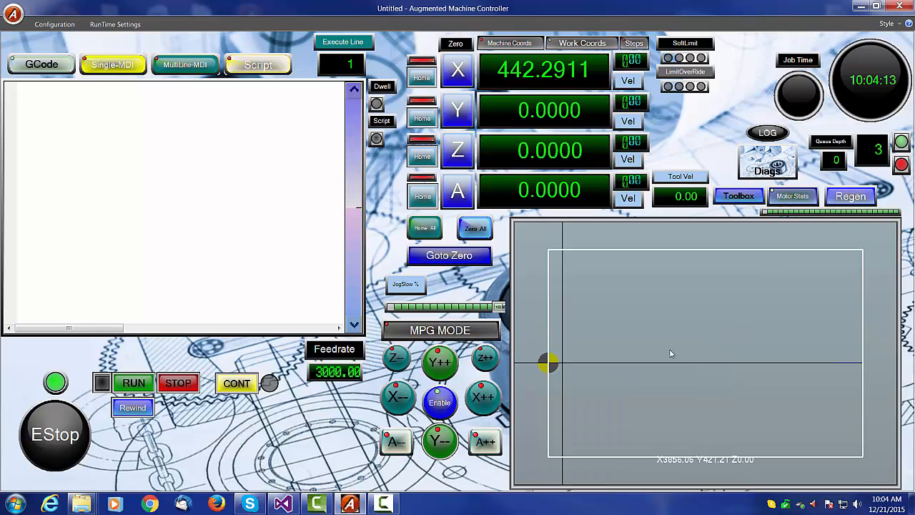
left_click_drag(484, 397, 831, 282)
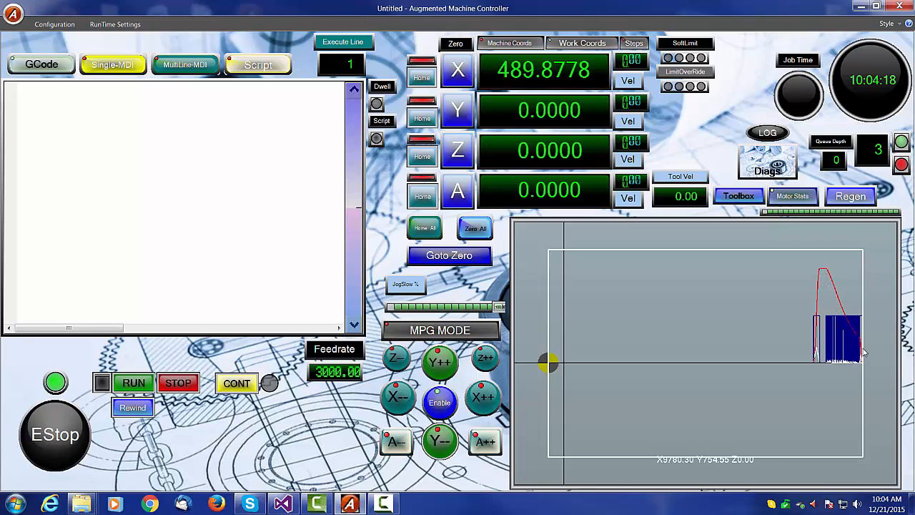
left_click_drag(398, 398, 398, 399)
left_click_drag(485, 399, 484, 399)
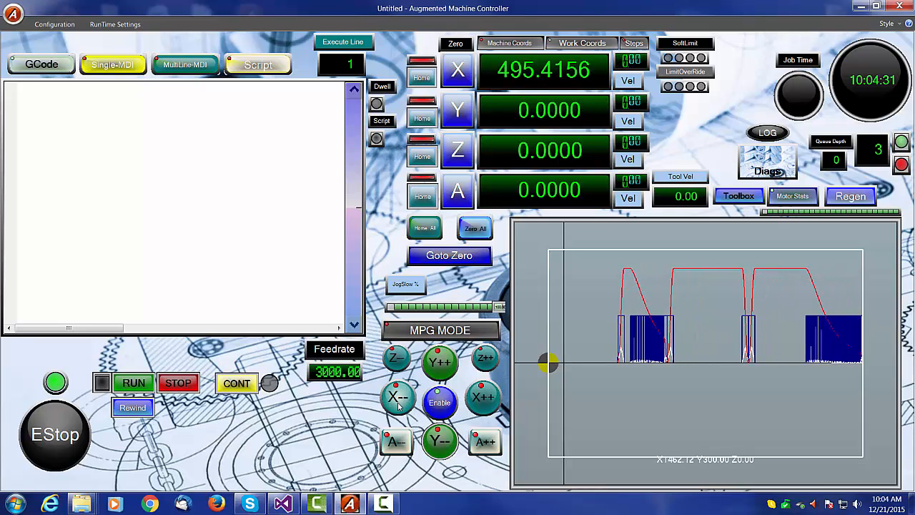
left_click_drag(398, 398, 398, 399)
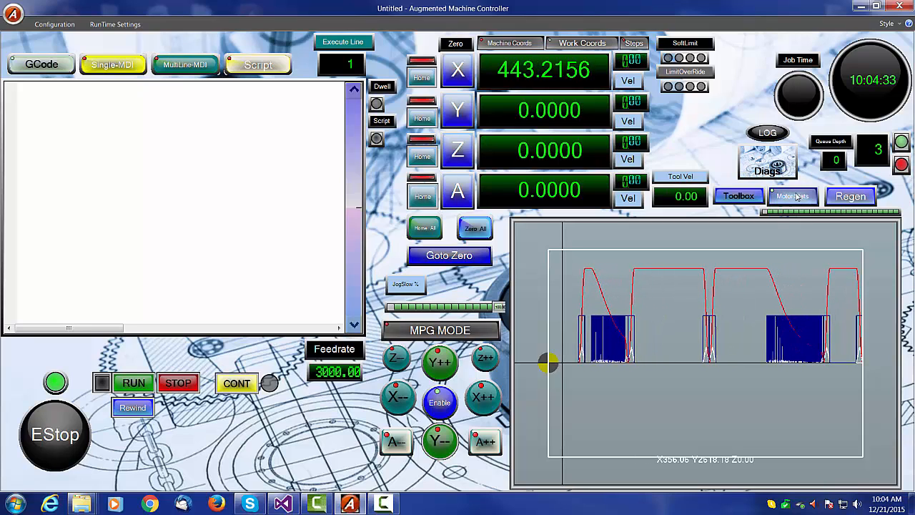
left_click(850, 198)
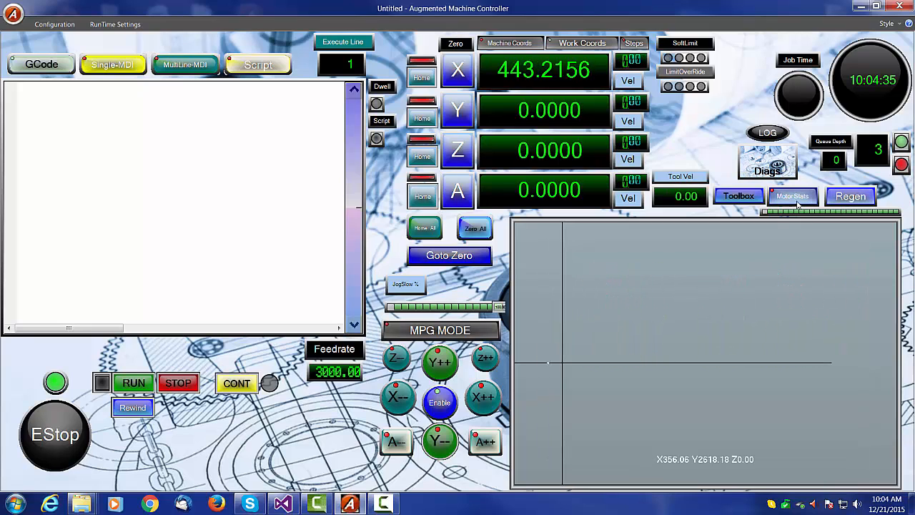
left_click_drag(405, 396, 404, 395)
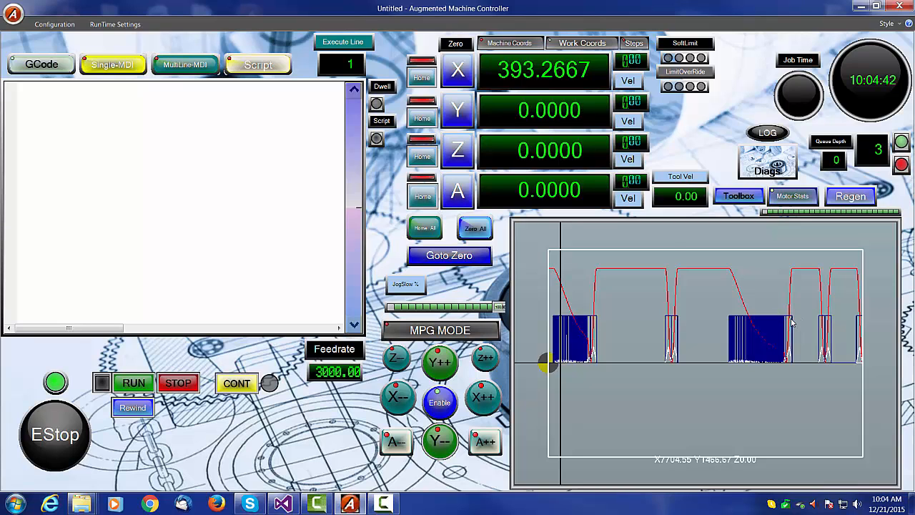
- Send the machine back to zero
left_click_drag(791, 322, 762, 352)
scroll(762, 352, "up", 5)
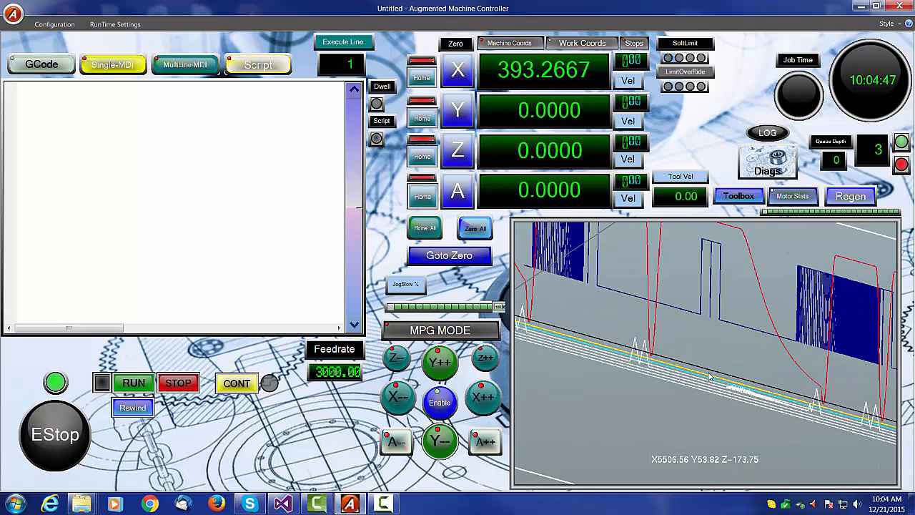
scroll(724, 294, "down", 2)
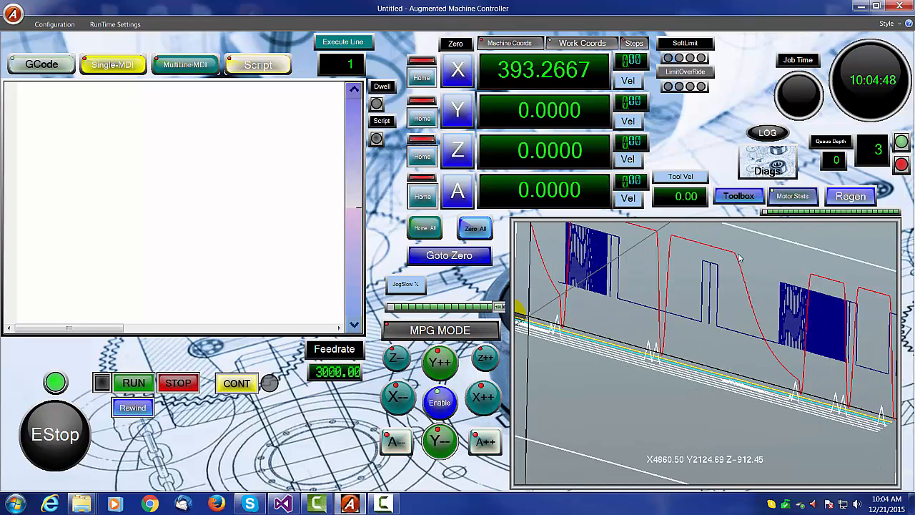
scroll(714, 349, "down", 4)
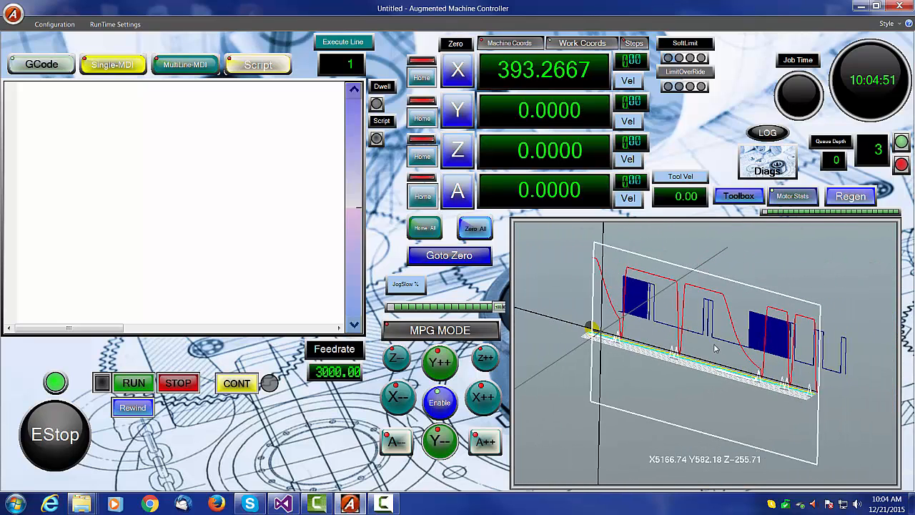
scroll(717, 342, "down", 5)
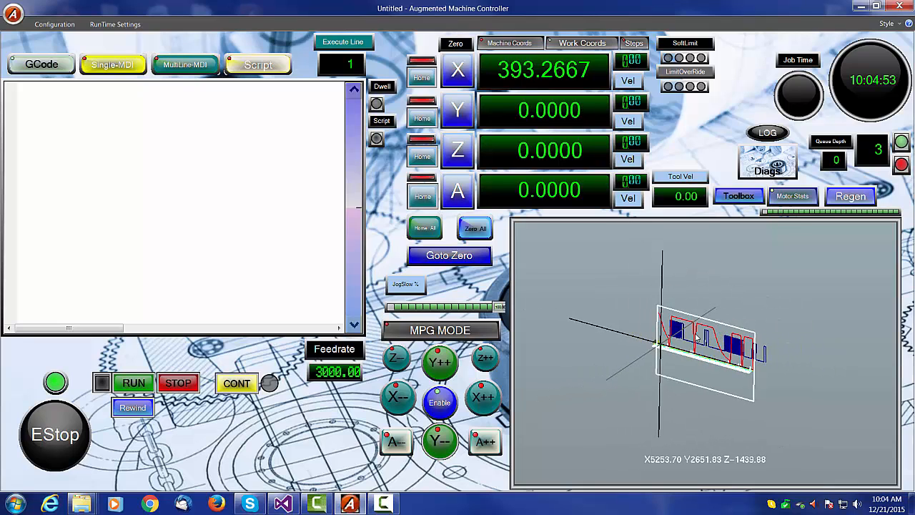
scroll(697, 334, "up", 5)
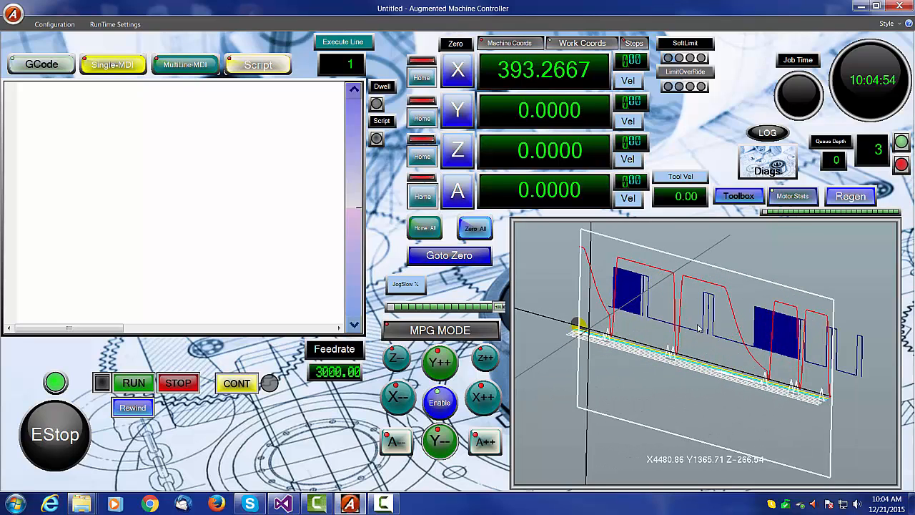
left_click(460, 255)
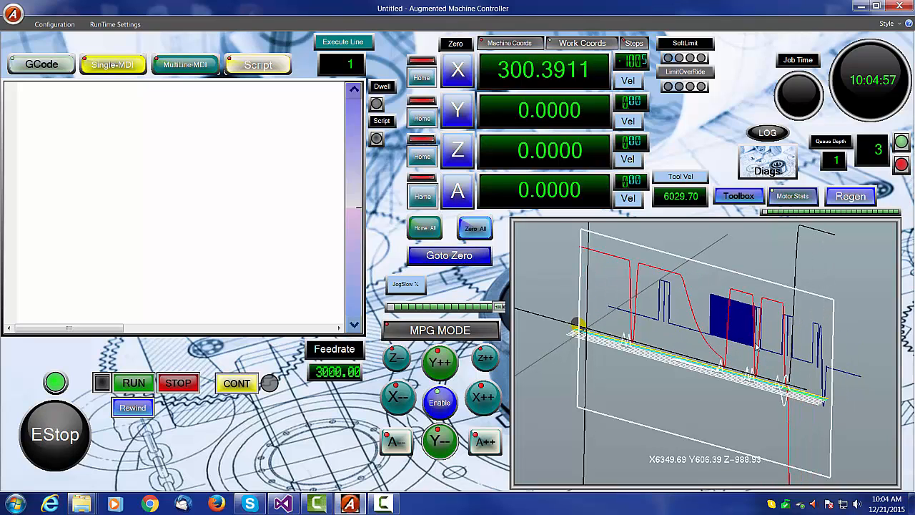
- Examine the recorded motion plot from different angles and clear the motor stats display
middle_click_drag(755, 343, 640, 358)
scroll(643, 335, "down", 2)
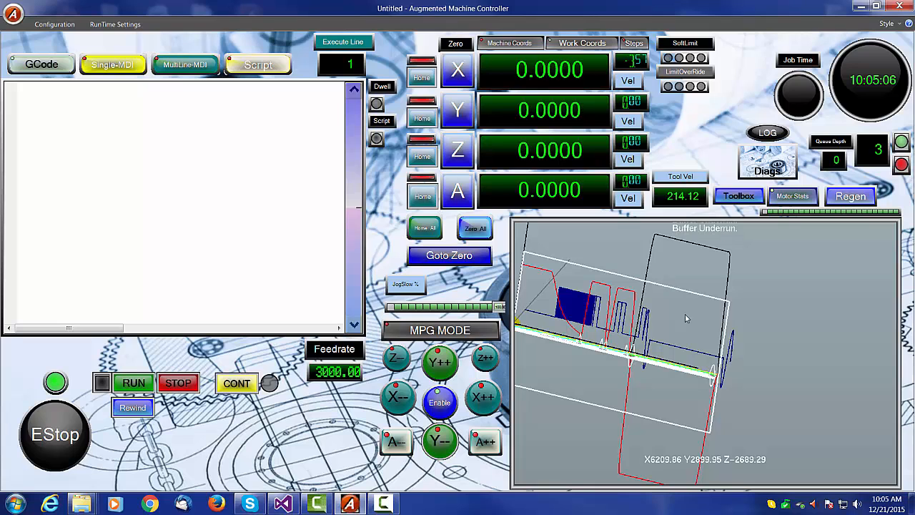
middle_click_drag(711, 388, 714, 377)
scroll(716, 381, "up", 10)
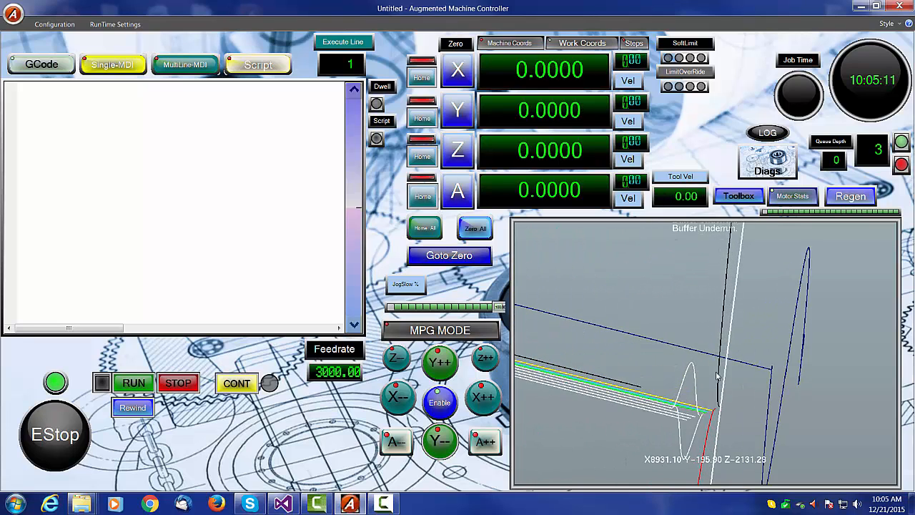
scroll(640, 377, "down", 10)
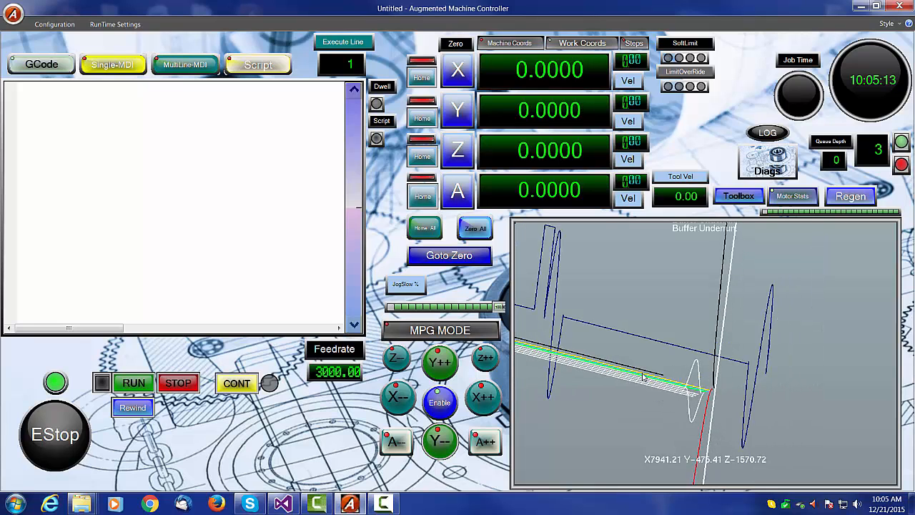
middle_click_drag(649, 366, 659, 329)
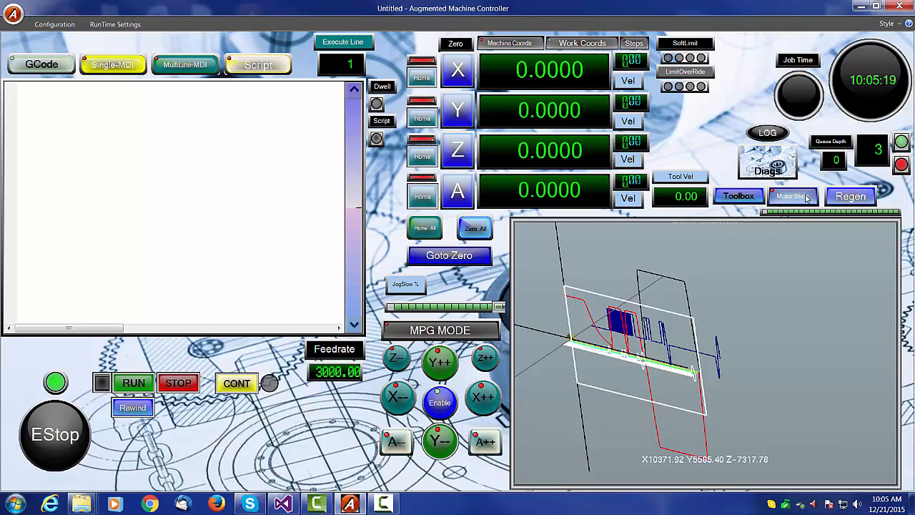
left_click(850, 196)
mouse_move(593, 363)
right_mouse_down()
mouse_move(710, 356)
mouse_move(712, 346)
right_mouse_up()
double_click(708, 345)
- Examine the Scripter's Librarian of screen scripts and the Diags panel, closing each afterwards
left_click(54, 25)
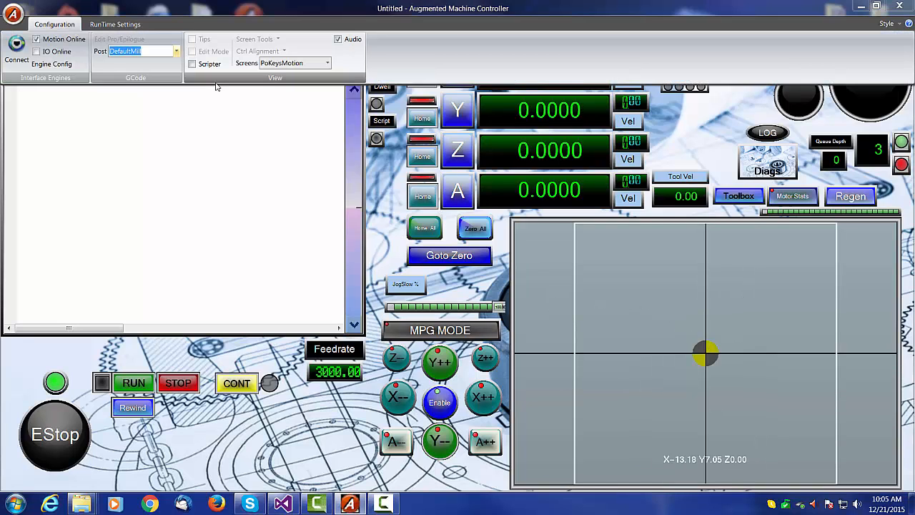
left_click(192, 64)
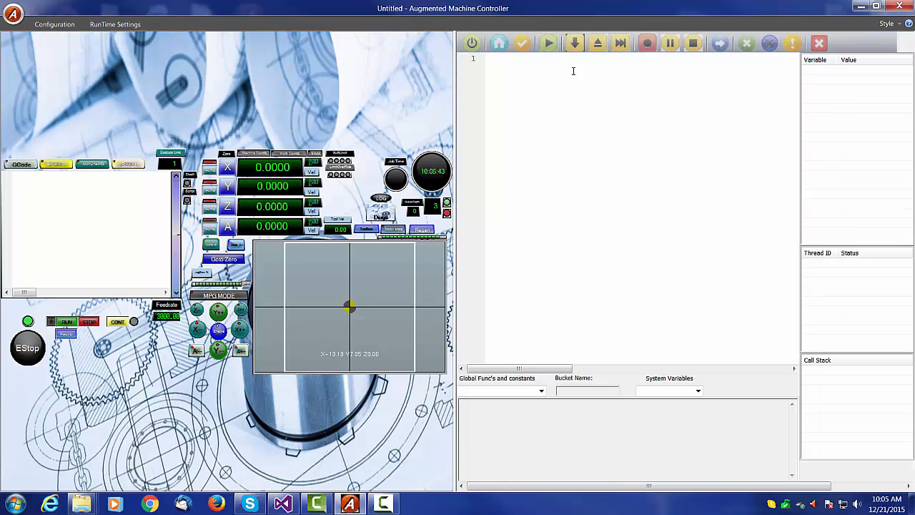
left_click(498, 44)
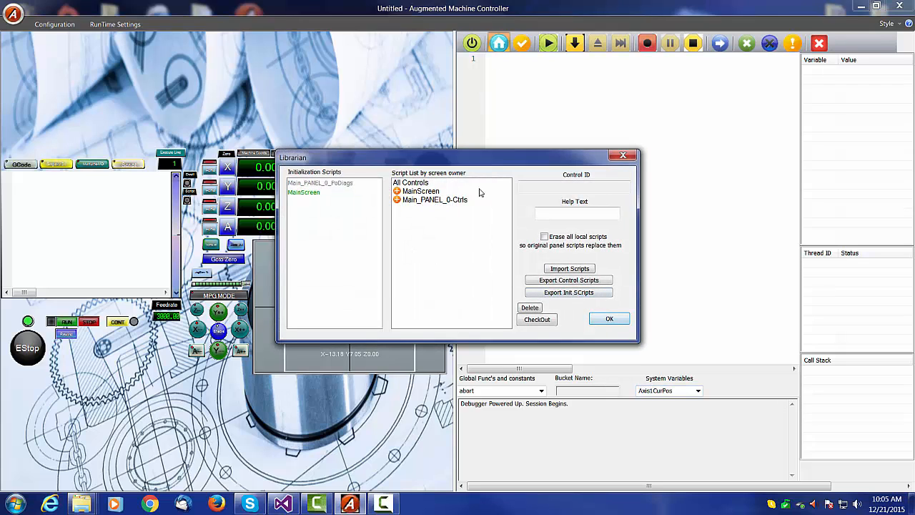
left_click(607, 320)
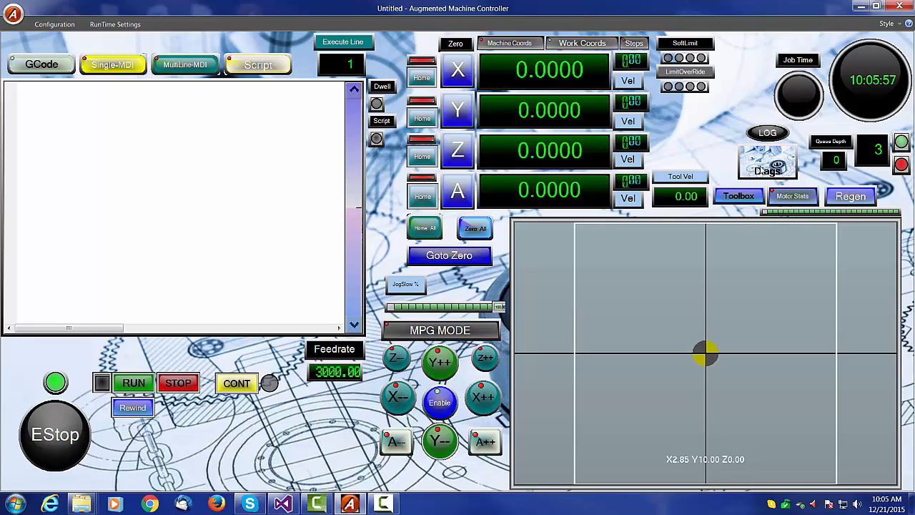
left_click(764, 168)
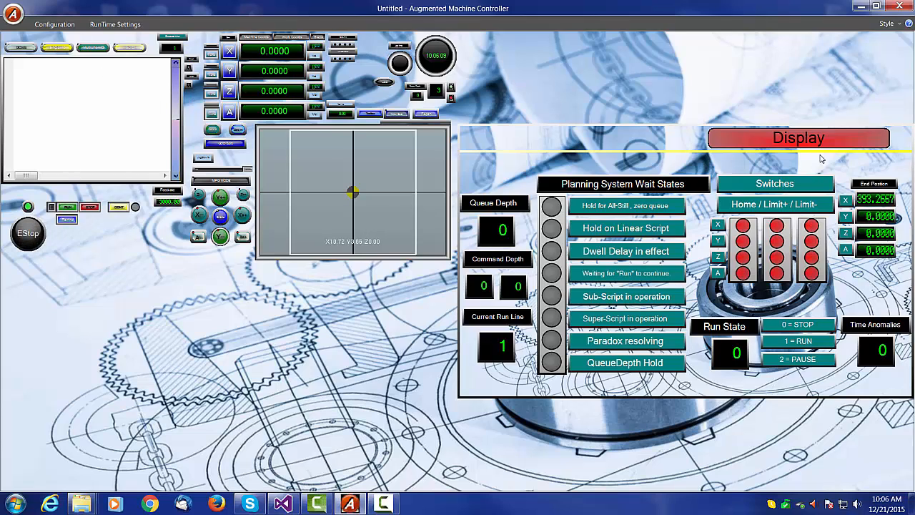
left_click(812, 142)
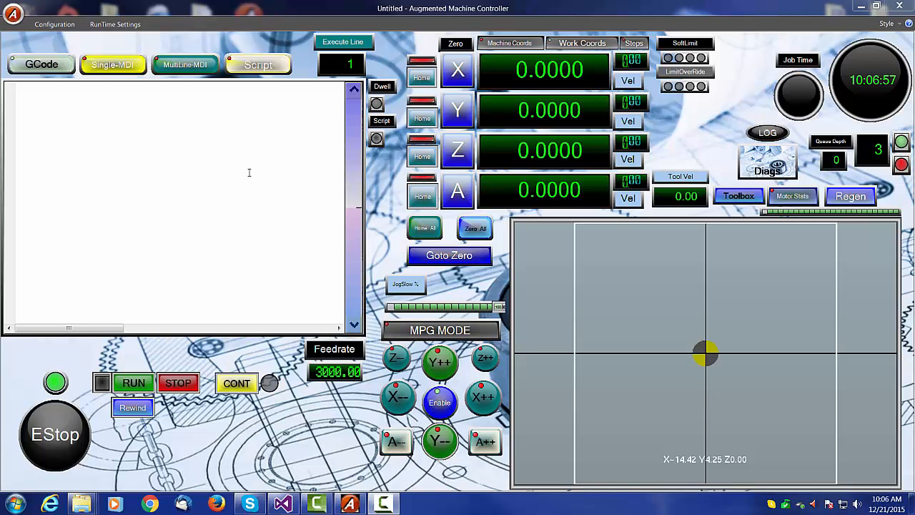
- Compare the contents of the GCode, Single-MDI, MultiLine-MDI and Script editing panes
left_click(49, 65)
left_click(120, 66)
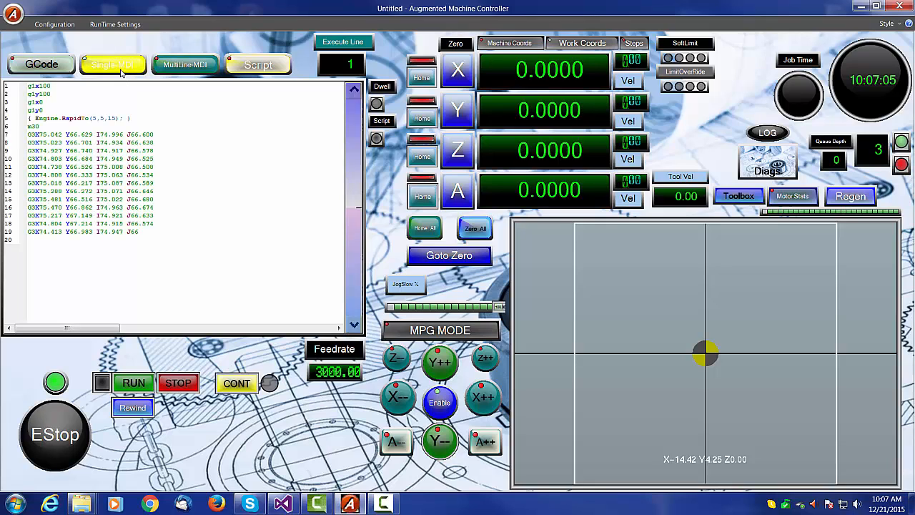
left_click(184, 65)
left_click(270, 70)
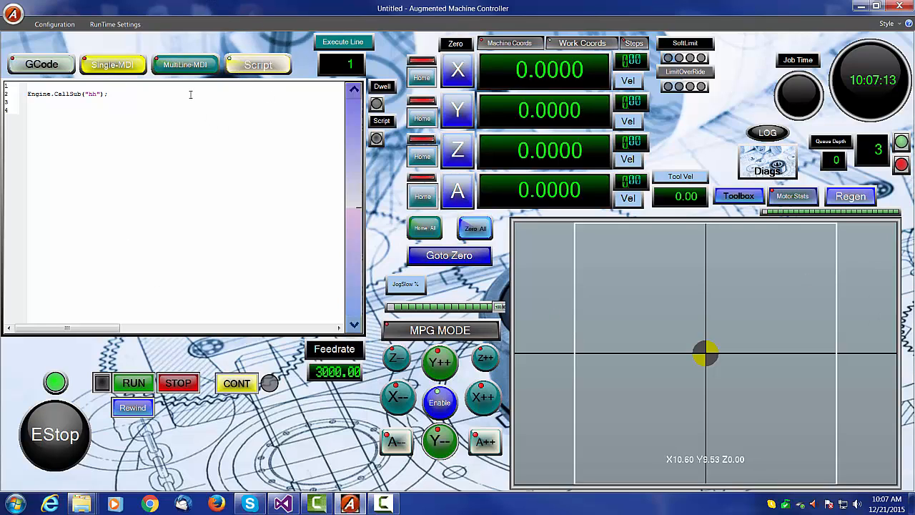
left_click(181, 66)
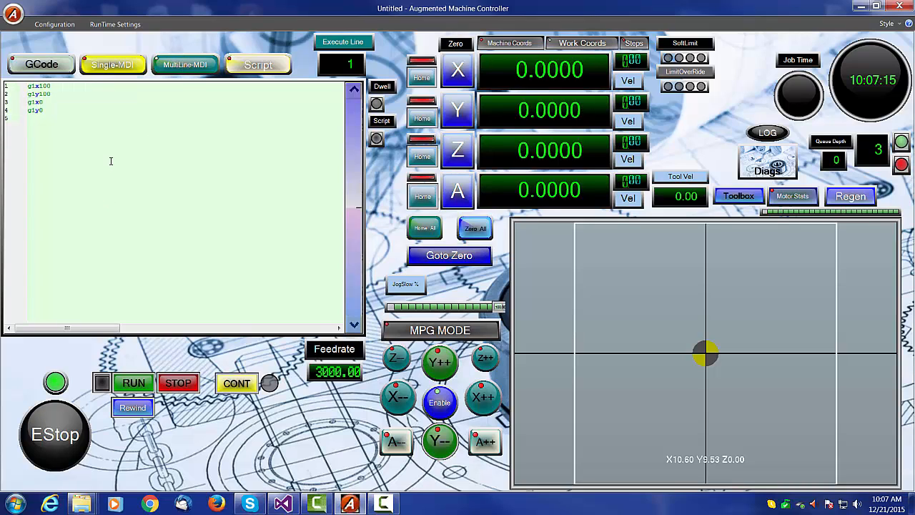
left_click(112, 64)
- Run the four-line G1 X/Y move program from the MultiLine-MDI pane
left_click(184, 65)
left_click(258, 65)
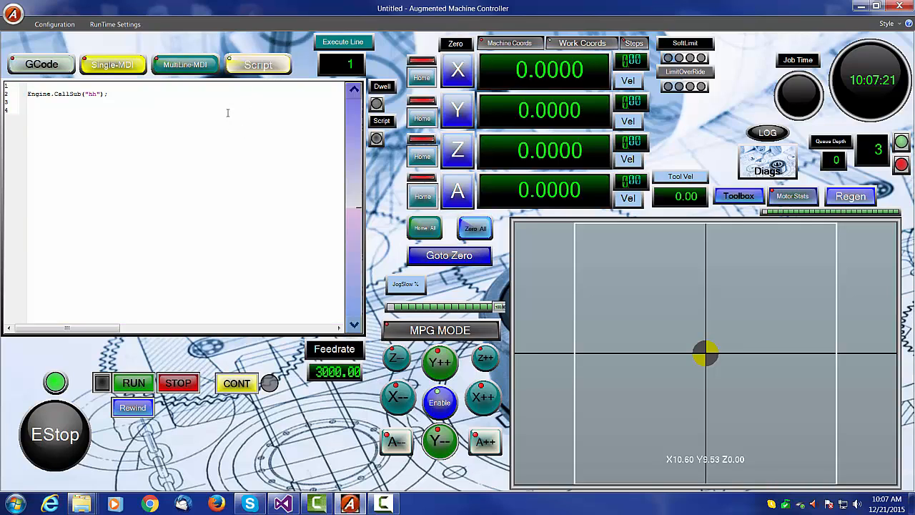
left_click(187, 66)
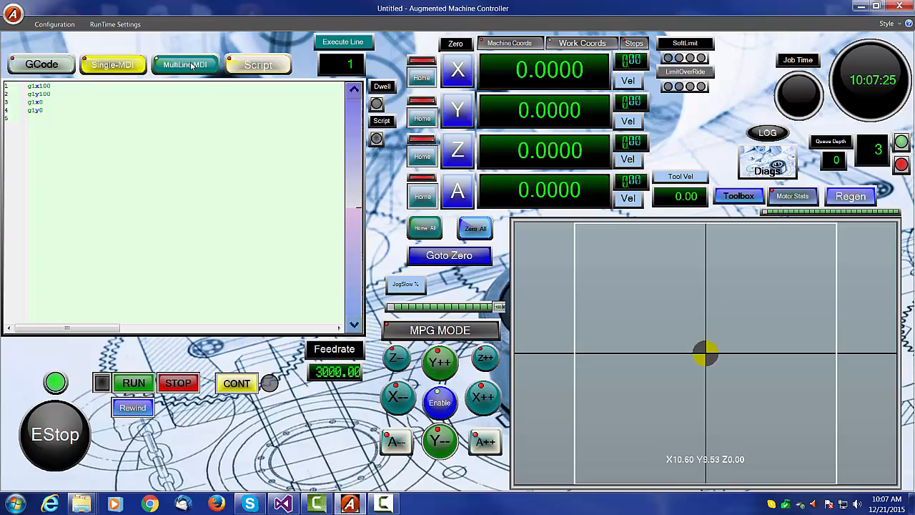
left_click(135, 383)
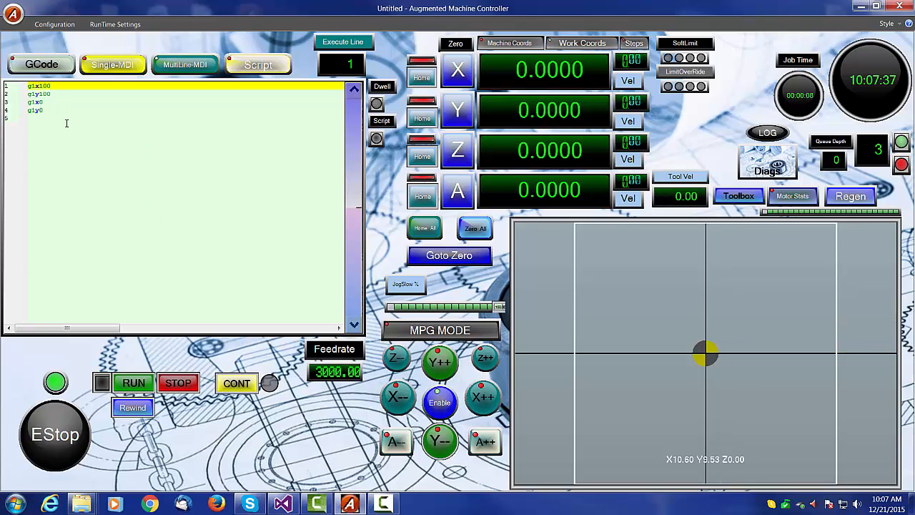
- Set the MultiLine-MDI execute line to 2
left_click(44, 93)
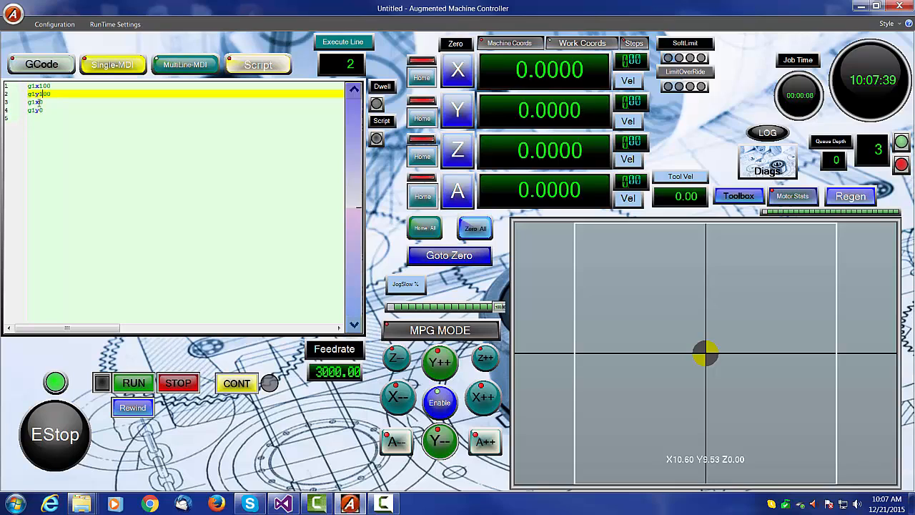
left_click(39, 103)
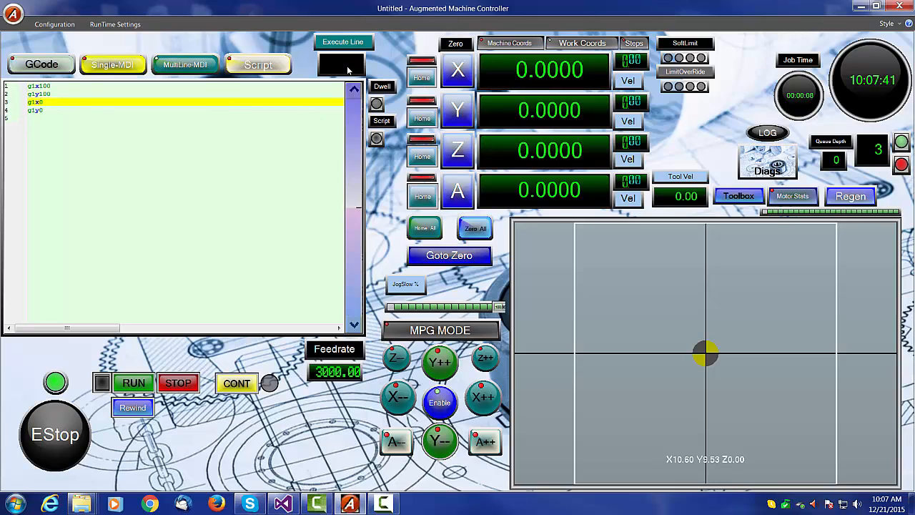
type("2")
key("Return")
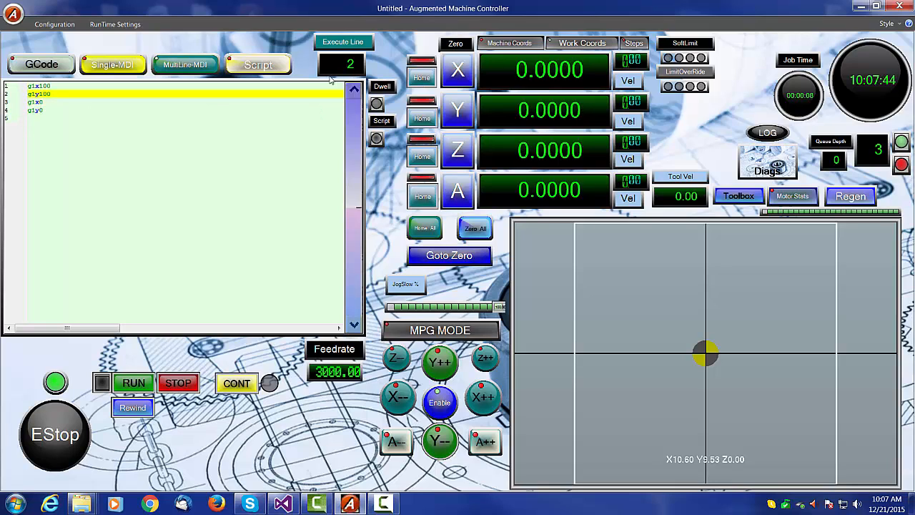
- Switch to the Single-MDI pane and run its g1x100 and g1y100 lines one at a time
left_click(110, 67)
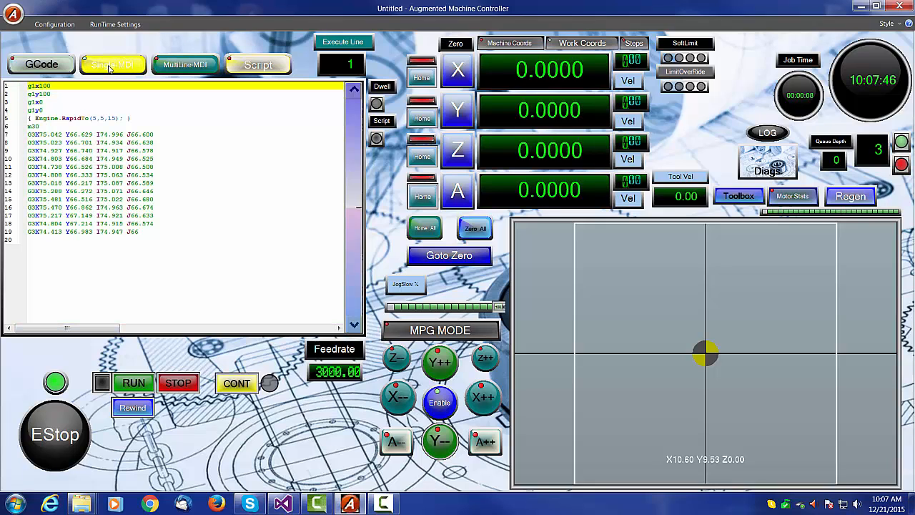
left_click(142, 383)
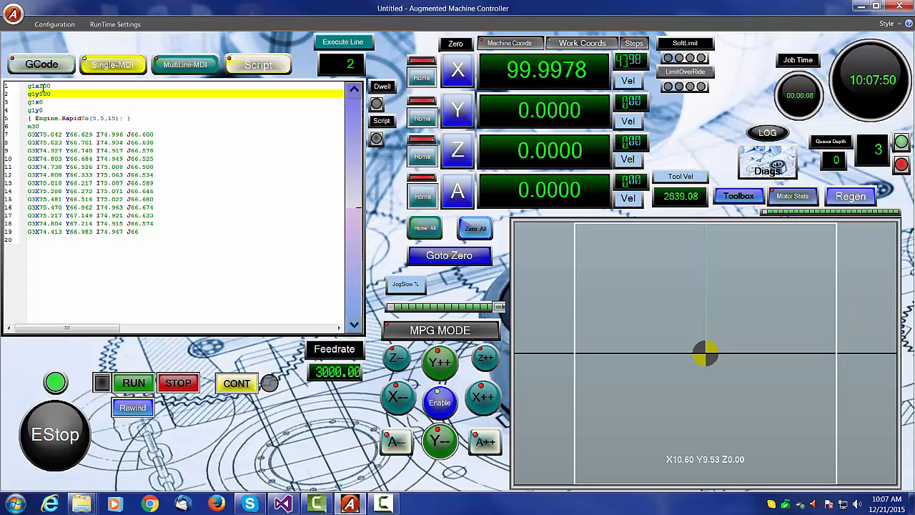
left_click(138, 383)
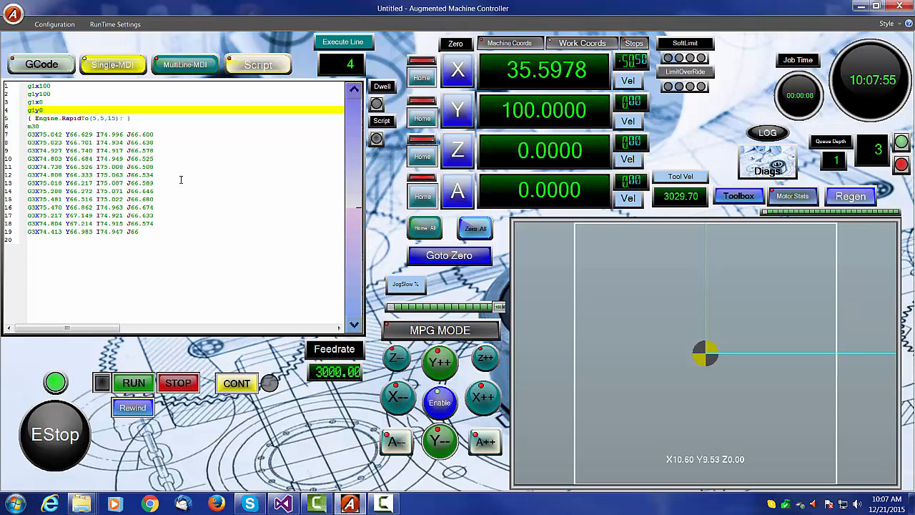
- Try to open the recent 1Harleywings.txt document in the GCode pane
left_click(32, 65)
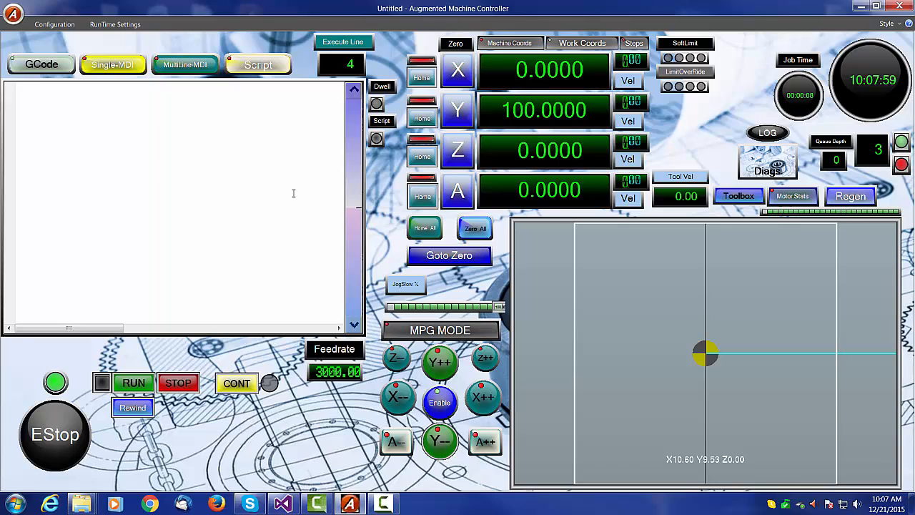
left_click(14, 17)
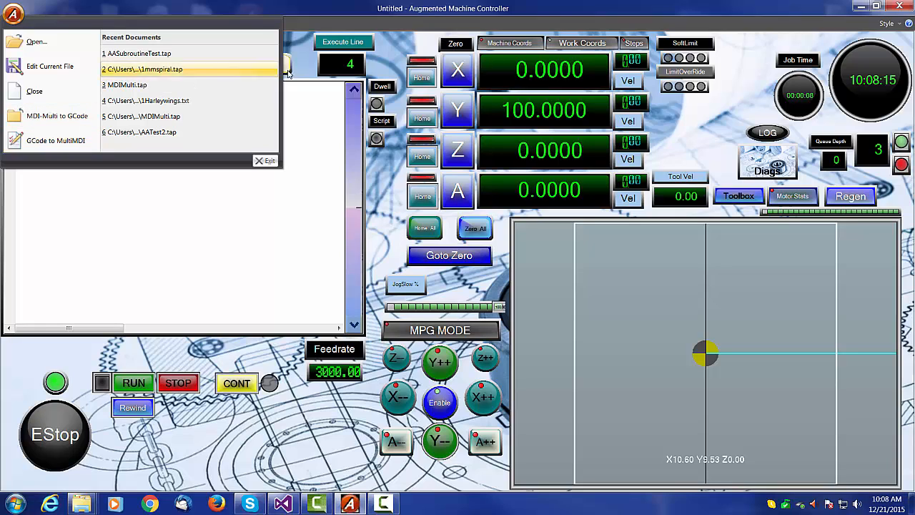
left_click(113, 102)
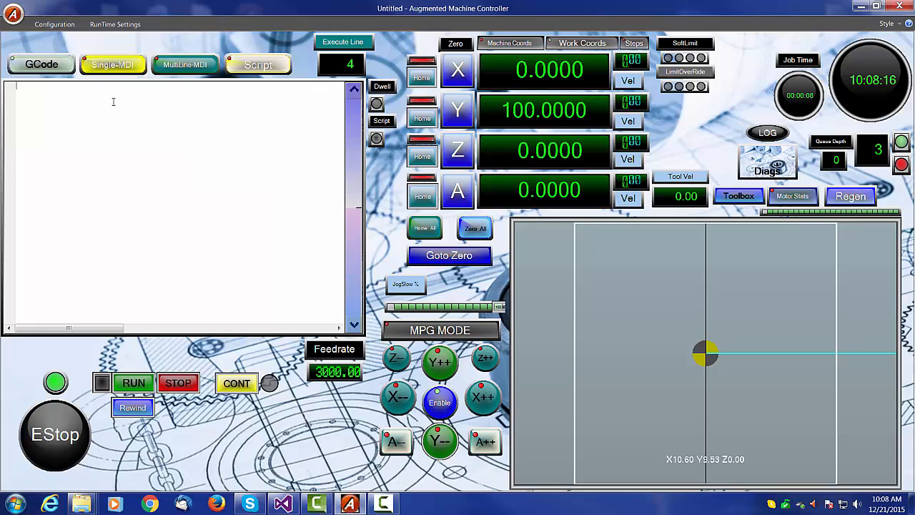
- Convert the MultiLine-MDI program into GCode with MDI-Multi to GCode
left_click(172, 64)
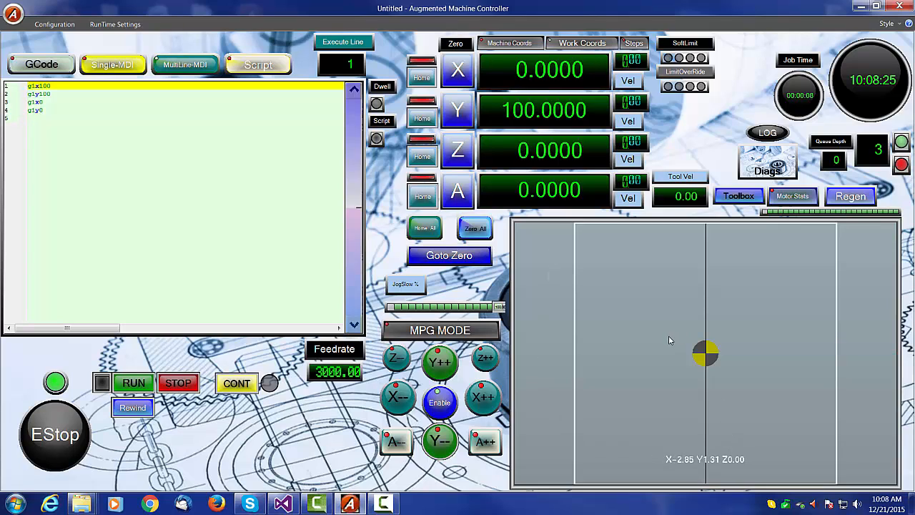
scroll(671, 348, "down", 7)
scroll(670, 348, "up", 6)
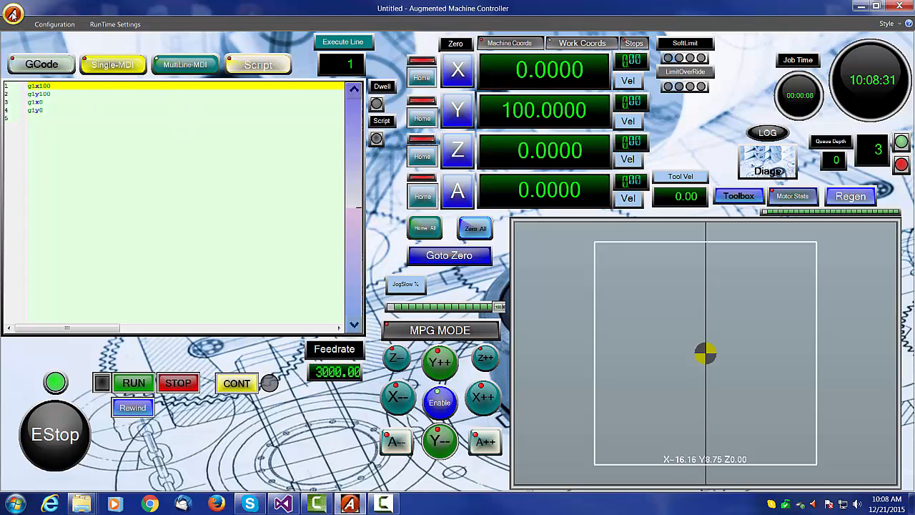
left_click(13, 13)
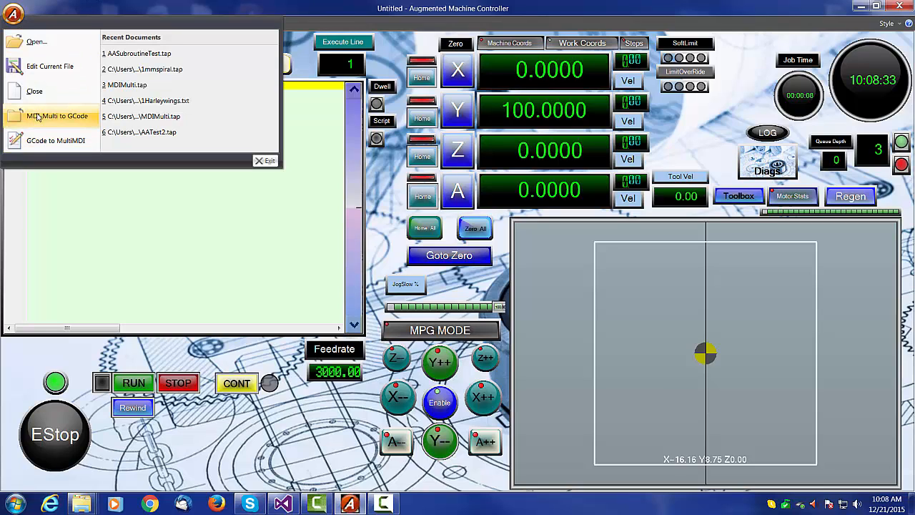
left_click(60, 116)
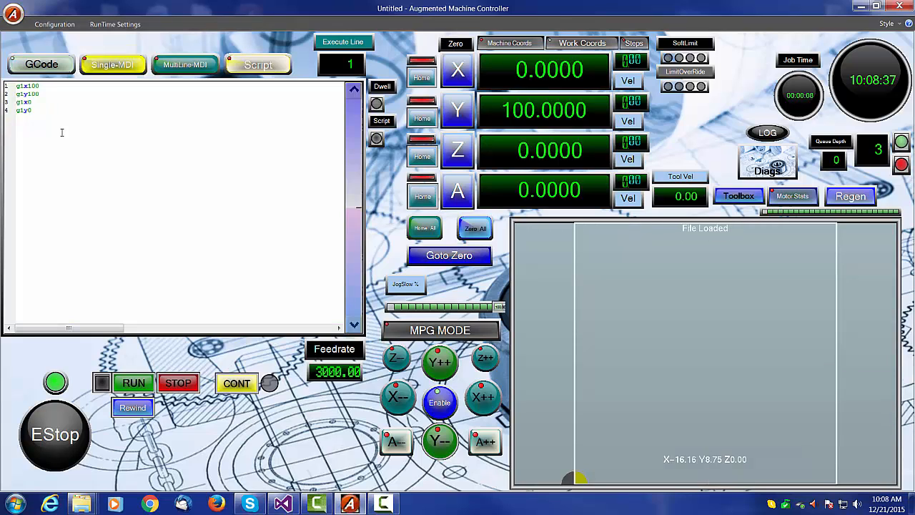
- Compare the converted GCode with the MultiLine-MDI pane and run the program from MultiLine-MDI
left_click(175, 69)
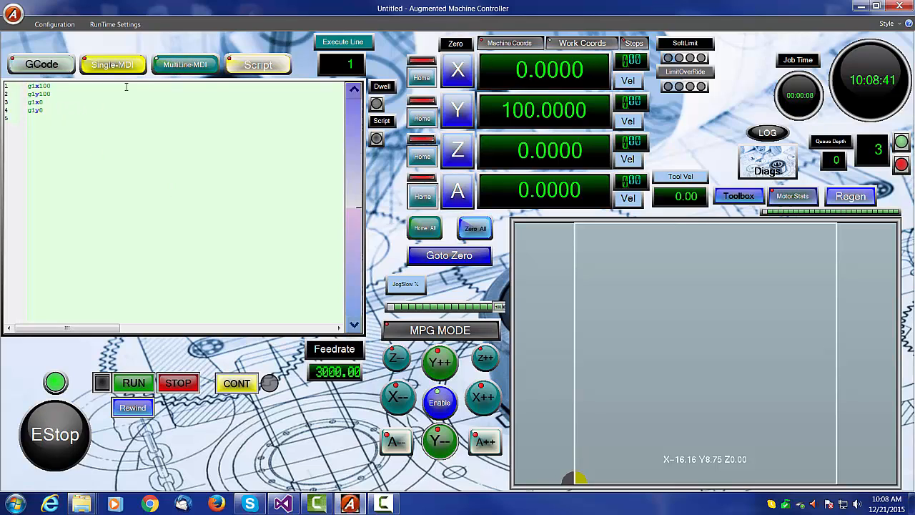
left_click(46, 66)
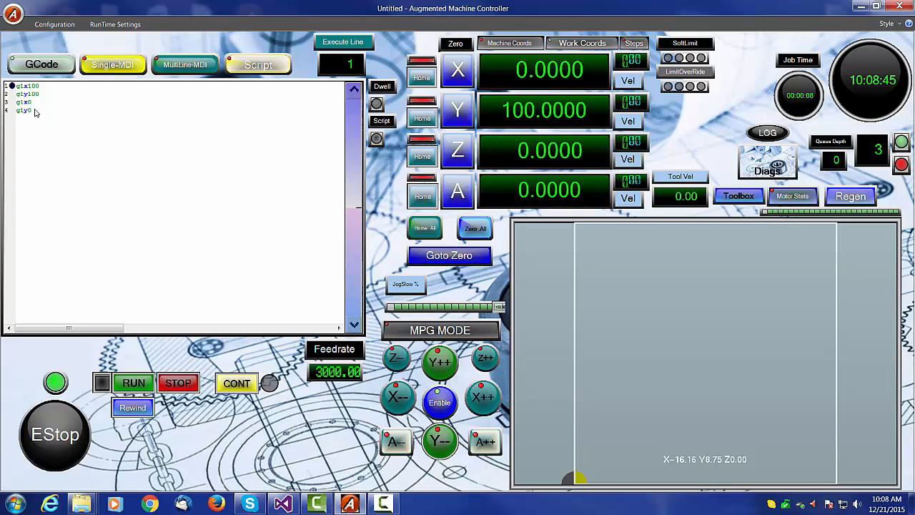
left_click(183, 66)
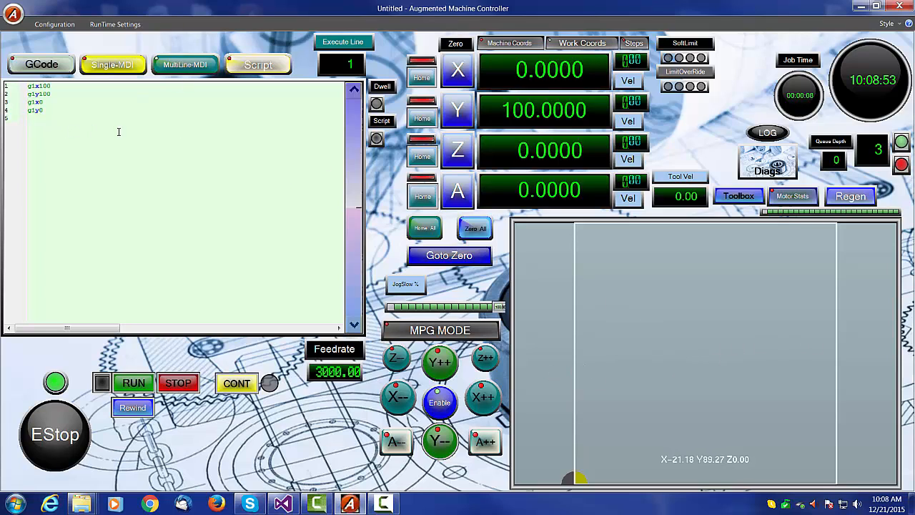
left_click(133, 382)
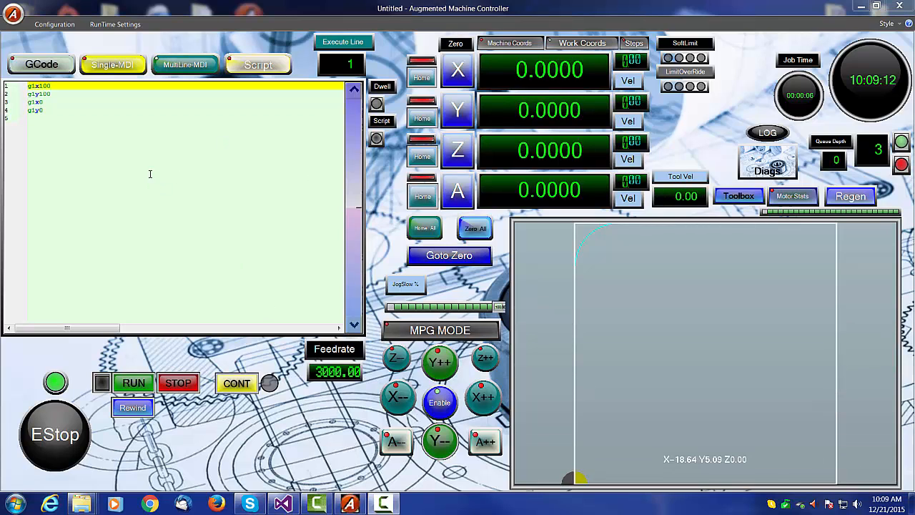
- Compare the contents of the Single-MDI, MultiLine-MDI, Script and GCode panes
left_click(113, 64)
left_click(187, 66)
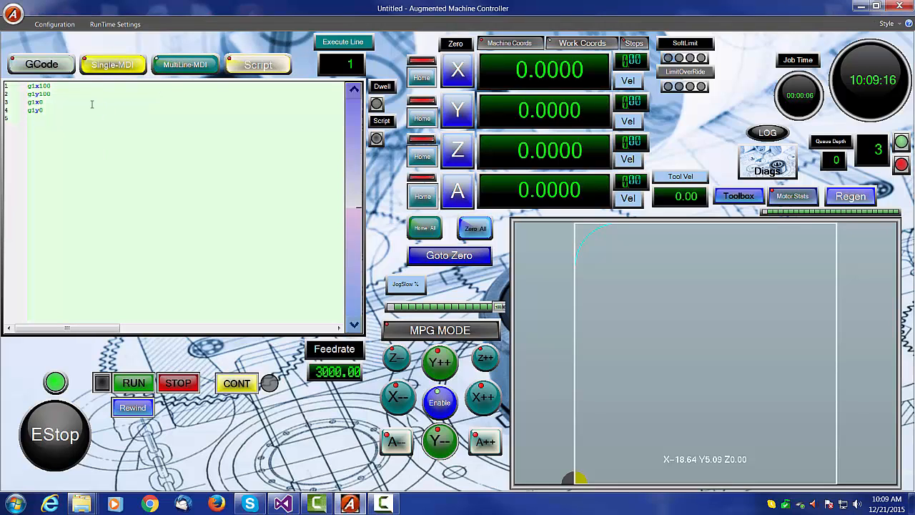
left_click(113, 65)
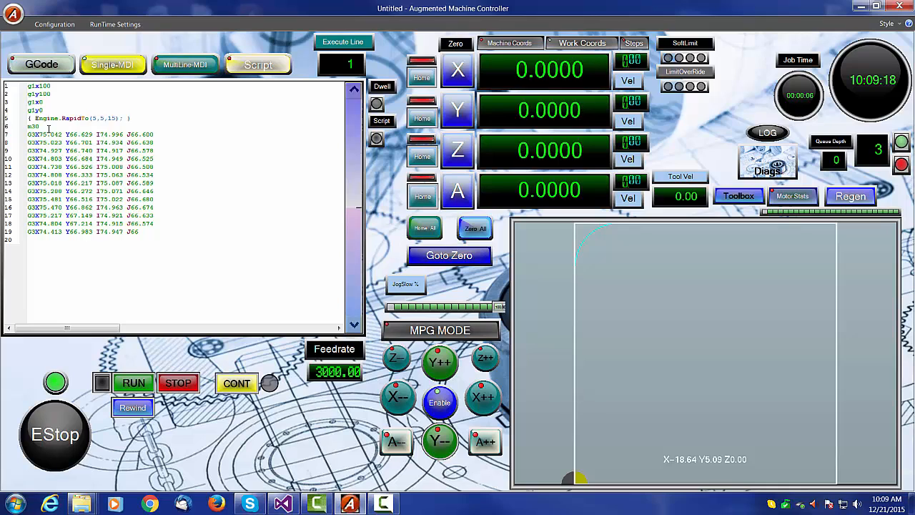
left_click_drag(48, 127, 150, 215)
left_click(191, 68)
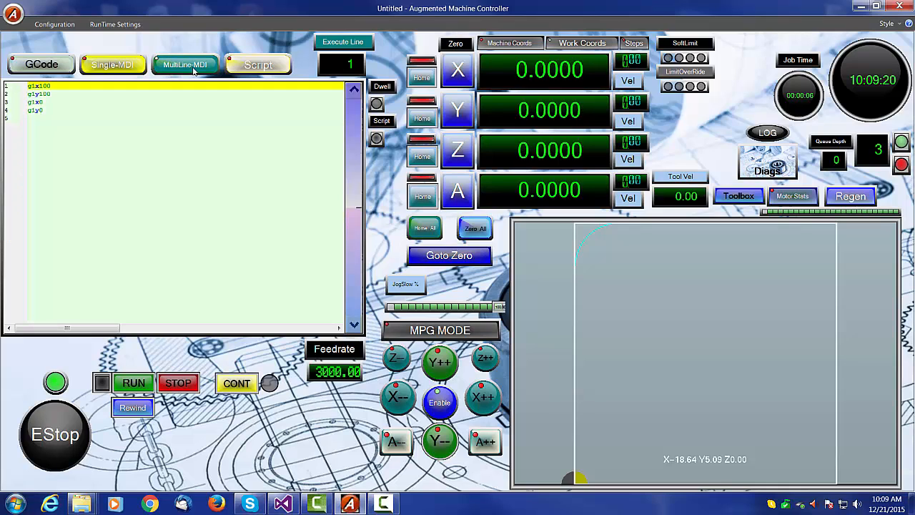
left_click(256, 65)
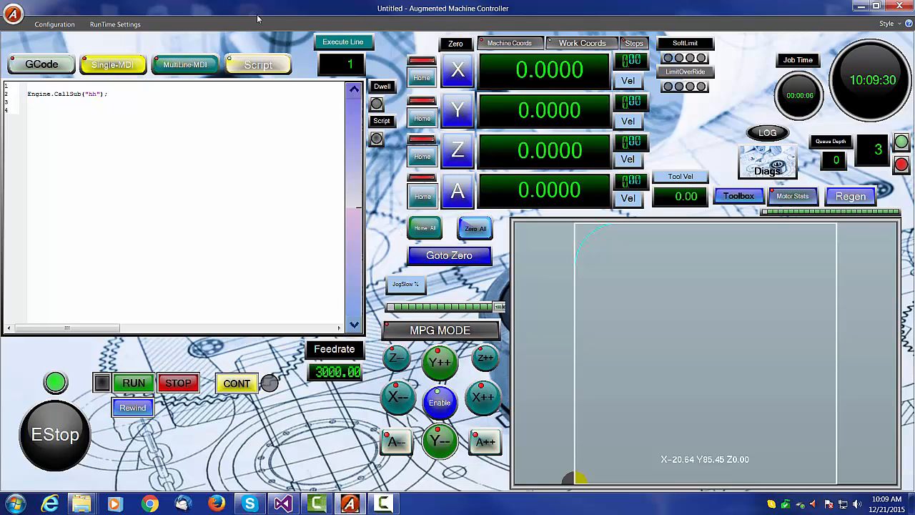
left_click(185, 64)
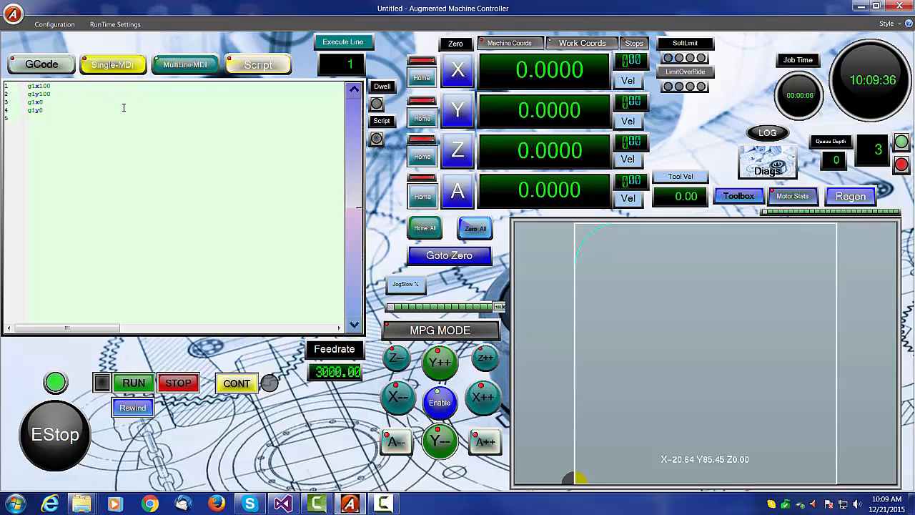
left_click(41, 64)
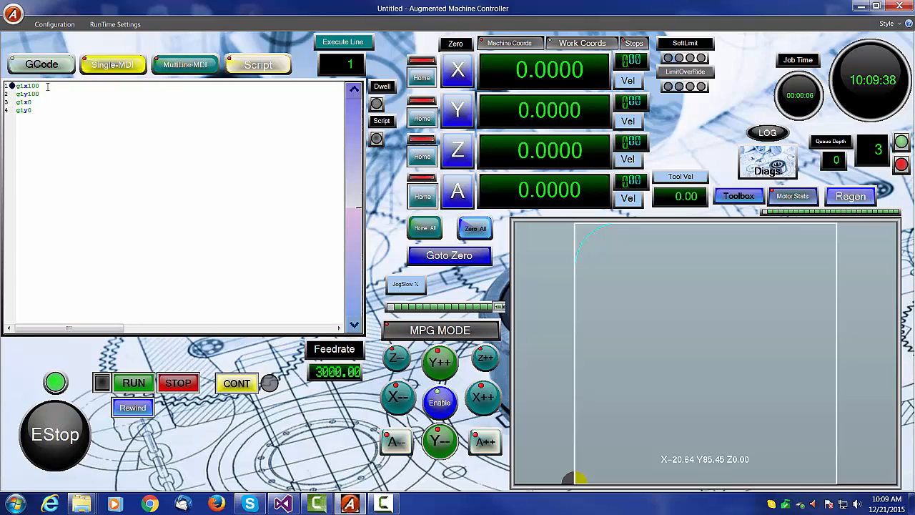
- Open the recent AASubroutineTest.tap file into the GCode pane
left_click(52, 24)
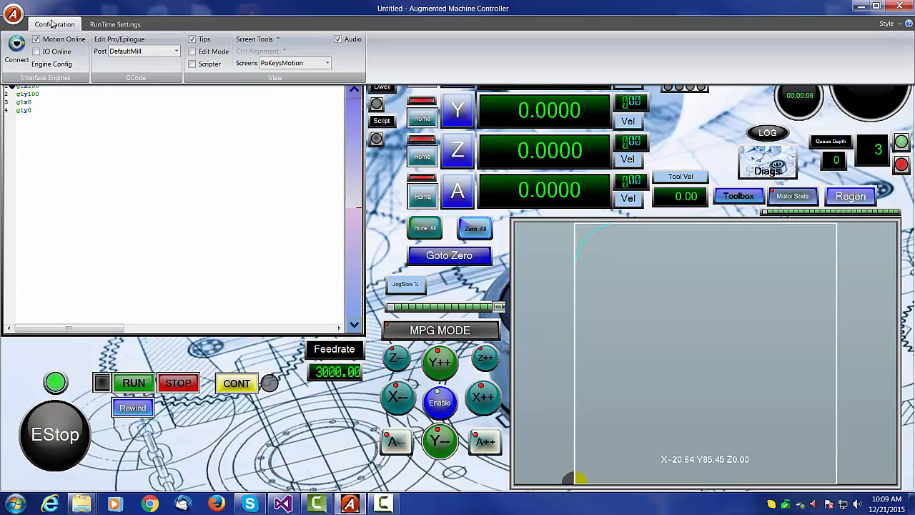
left_click(70, 24)
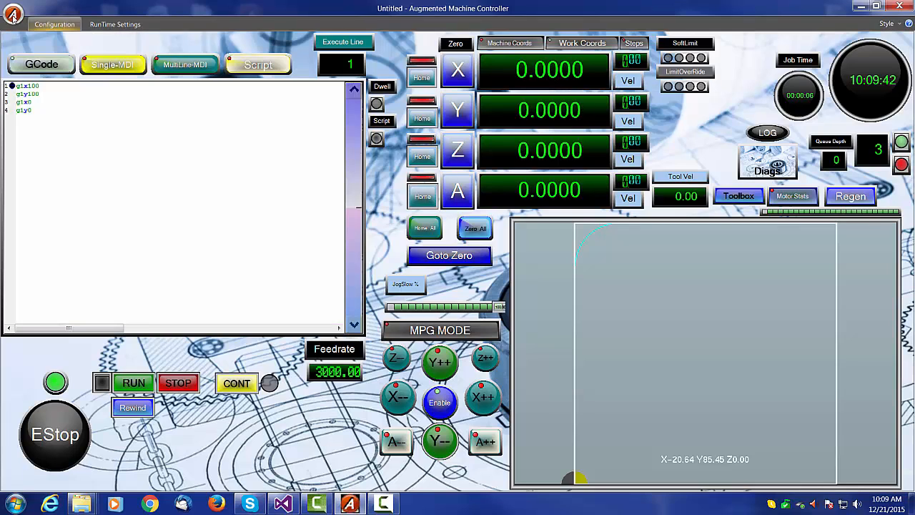
left_click(12, 13)
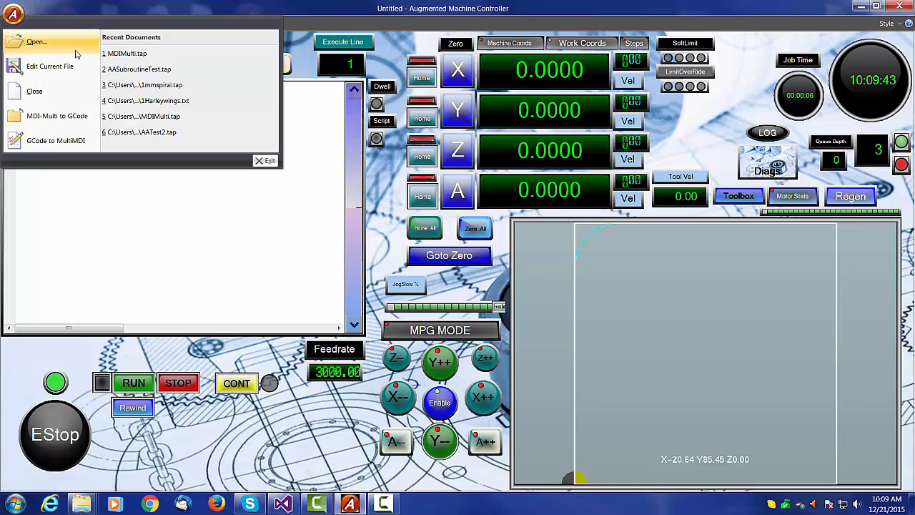
left_click(152, 74)
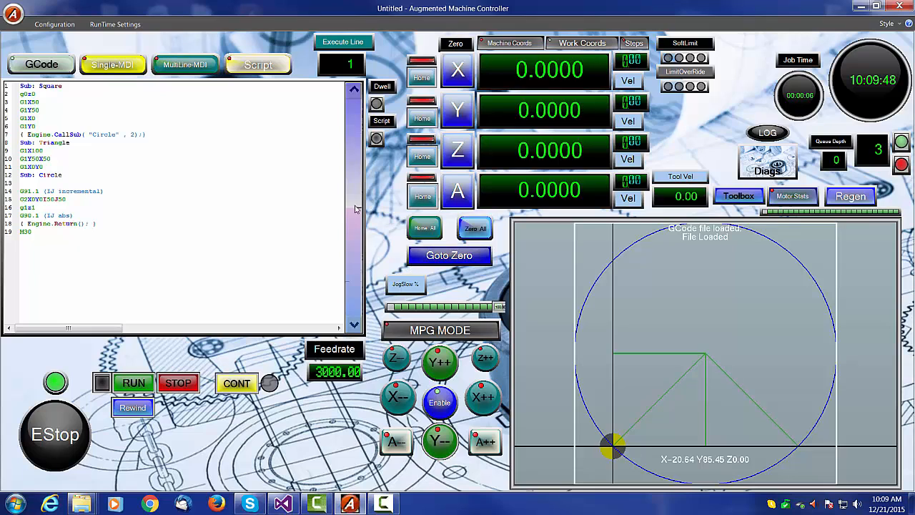
- Examine the subroutine program's Sub labels, Engine.CallSub call and Engine.Return line
scroll(220, 204, "up", 4, "ctrl")
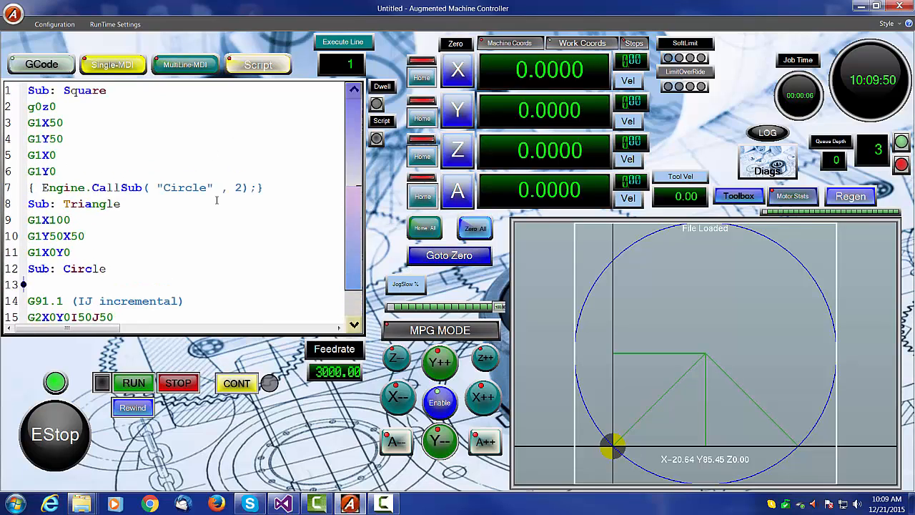
scroll(219, 198, "down", 1, "ctrl")
scroll(217, 199, "down", 3, "ctrl")
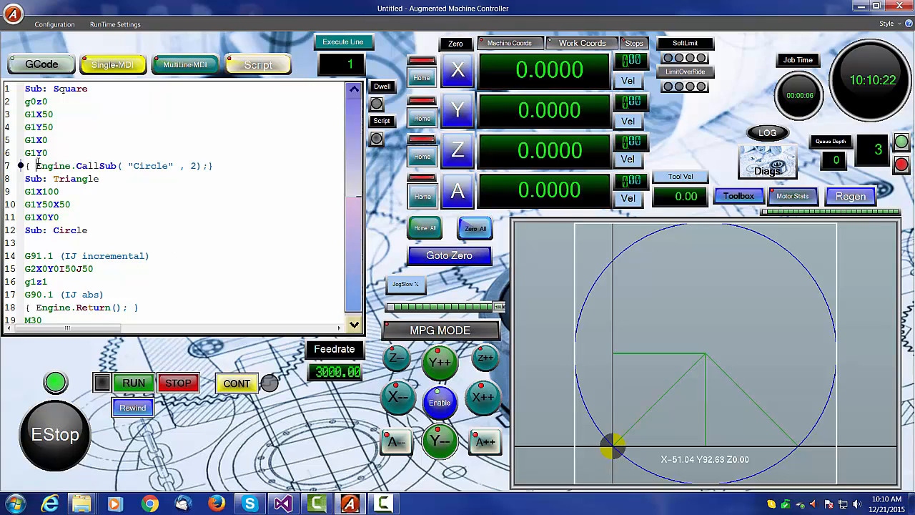
left_click_drag(220, 158, 228, 169)
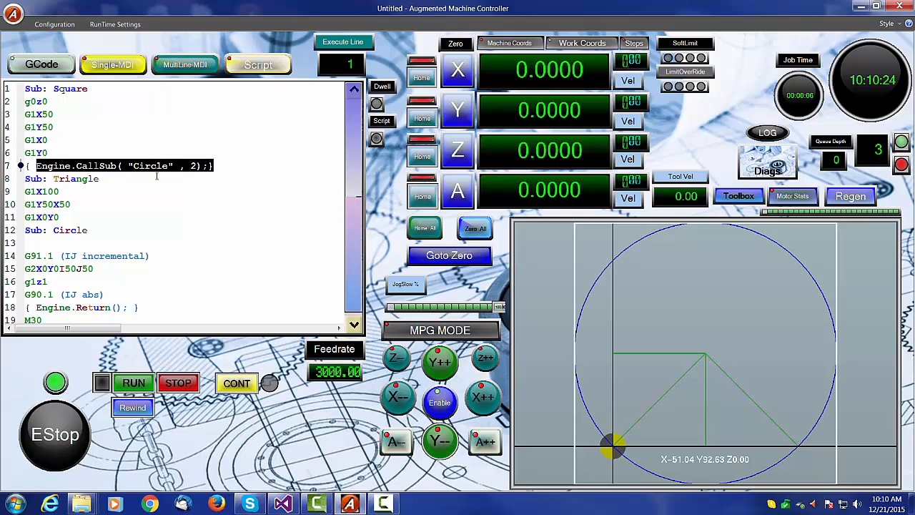
left_click_drag(25, 165, 236, 165)
left_click(215, 218)
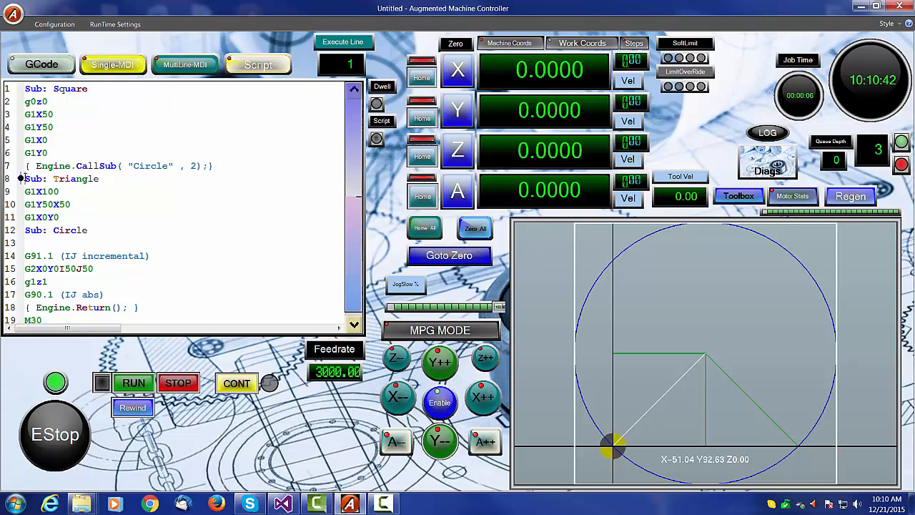
left_click_drag(22, 178, 117, 177)
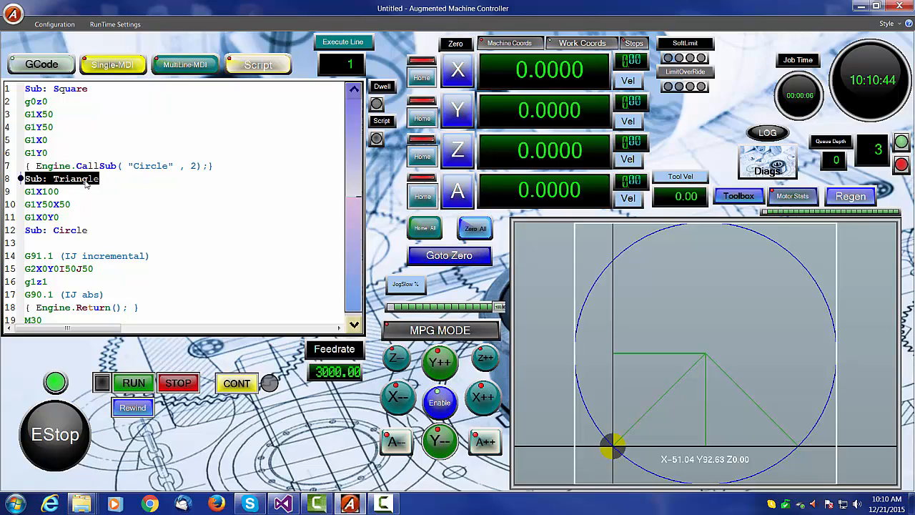
left_click(117, 202)
scroll(147, 207, "down", 1)
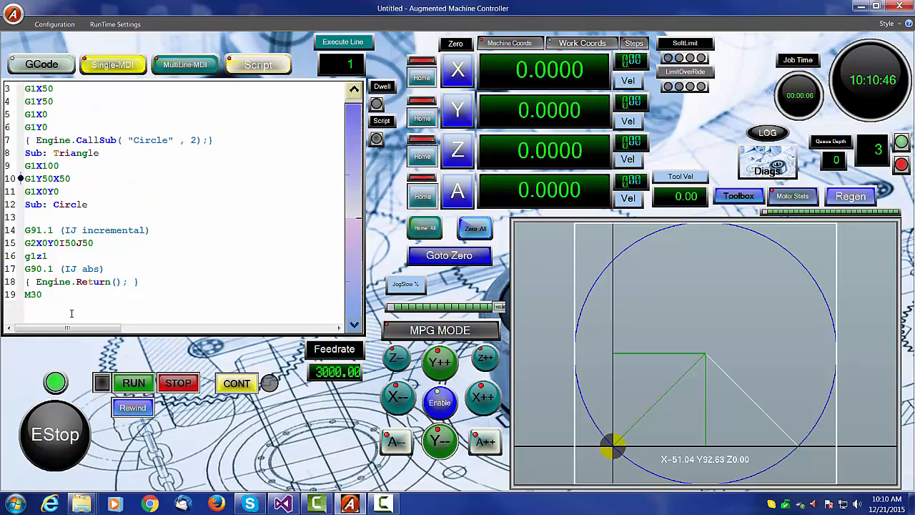
left_click_drag(26, 281, 140, 281)
left_click(167, 273)
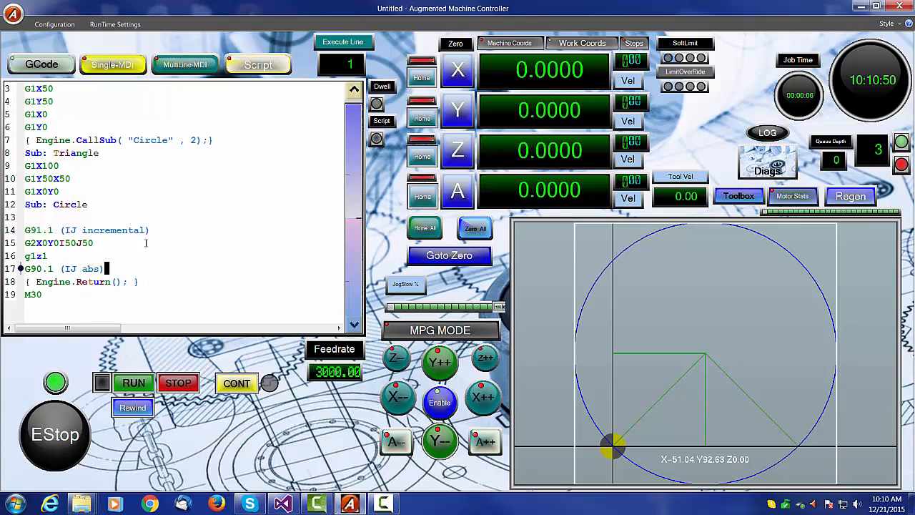
left_click(257, 243)
scroll(240, 248, "up", 1)
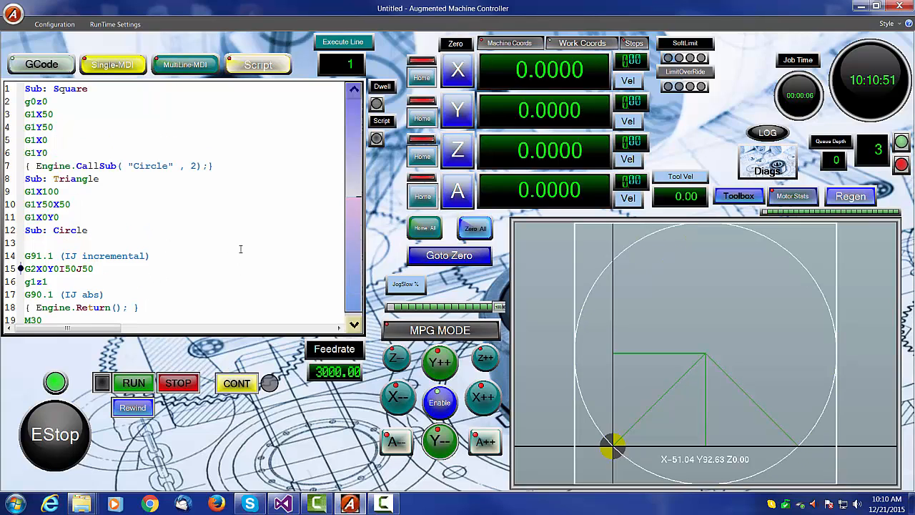
- Run the subroutine program and stop it partway through
left_click(132, 382)
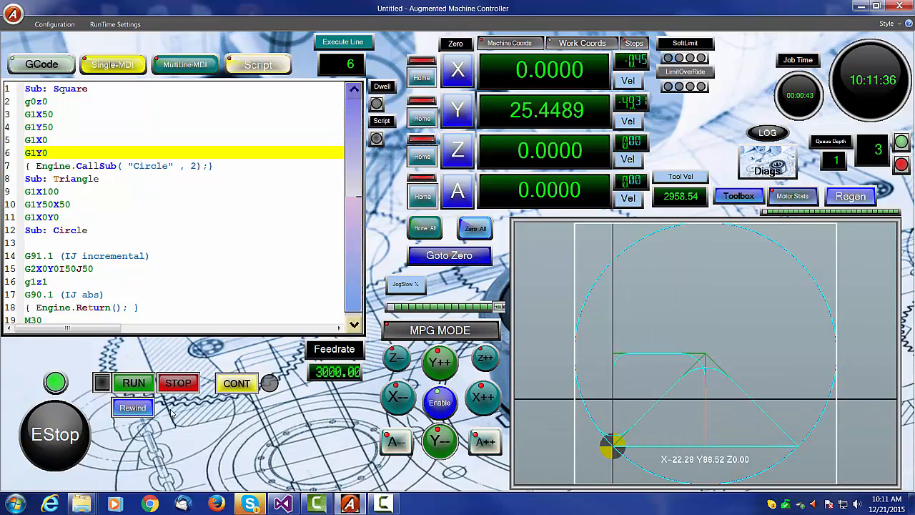
left_click(177, 385)
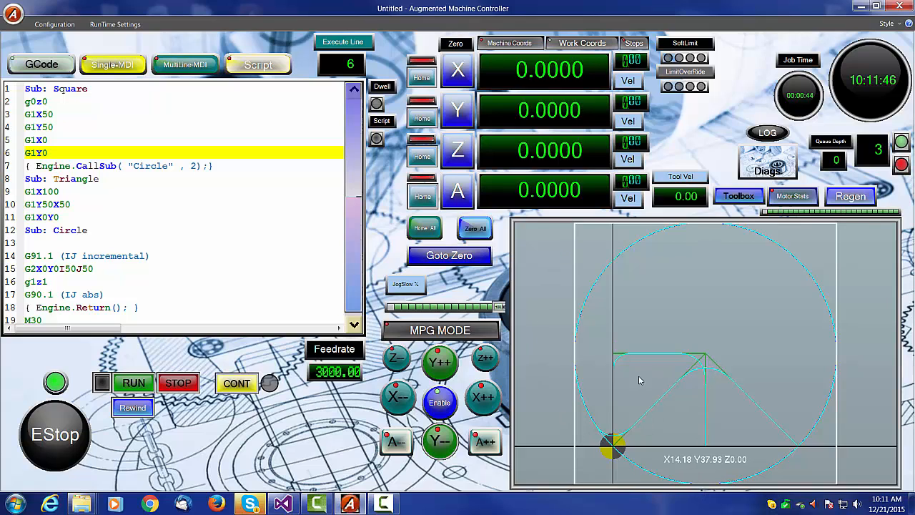
- Check the trajectory planning run-time settings, then rewind and rerun the subroutine program
left_click(98, 27)
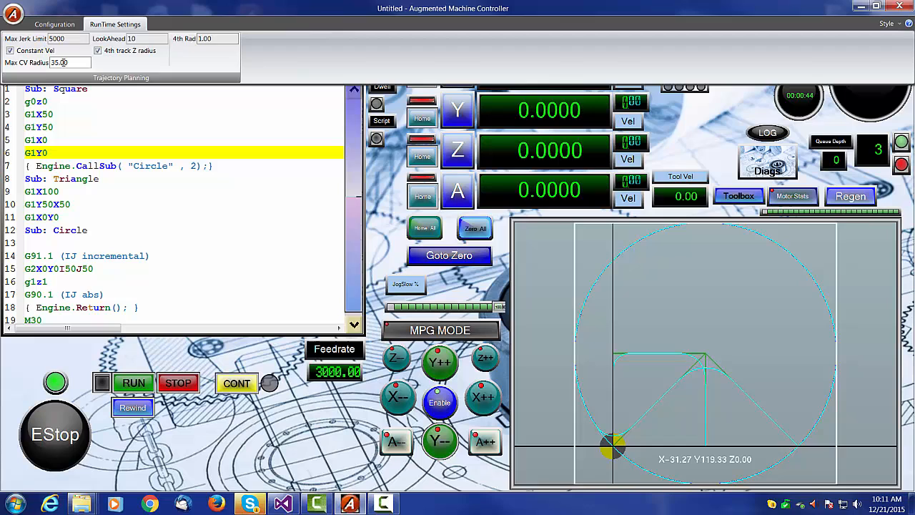
left_click(83, 94)
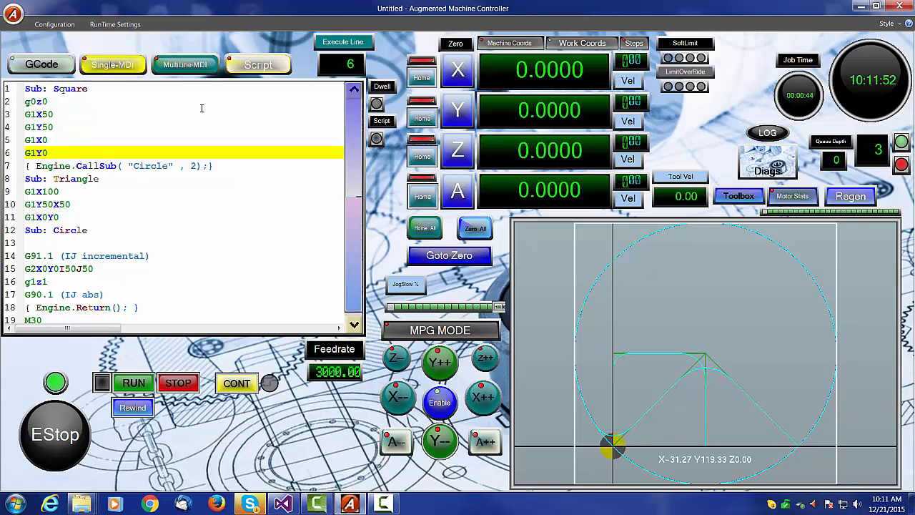
left_click(132, 408)
left_click(134, 384)
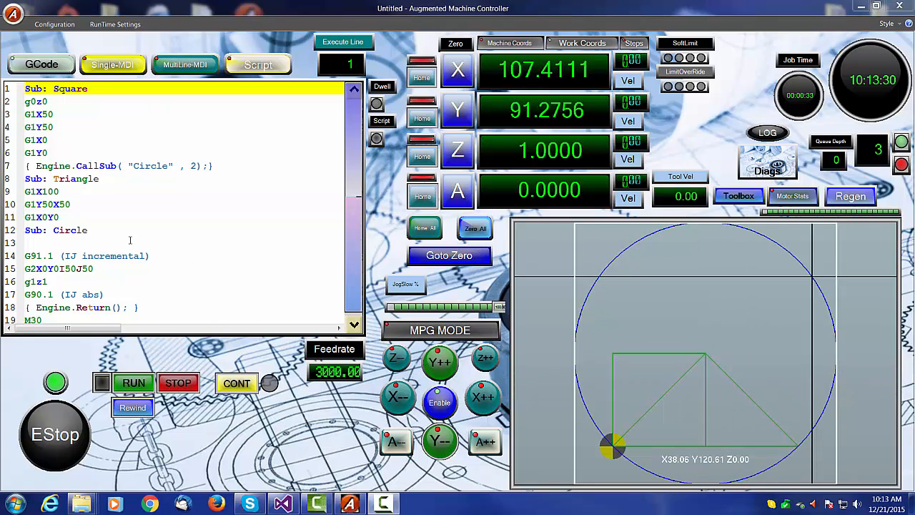
- Open the recent 1Harleywings.txt file into the GCode pane
left_click(13, 14)
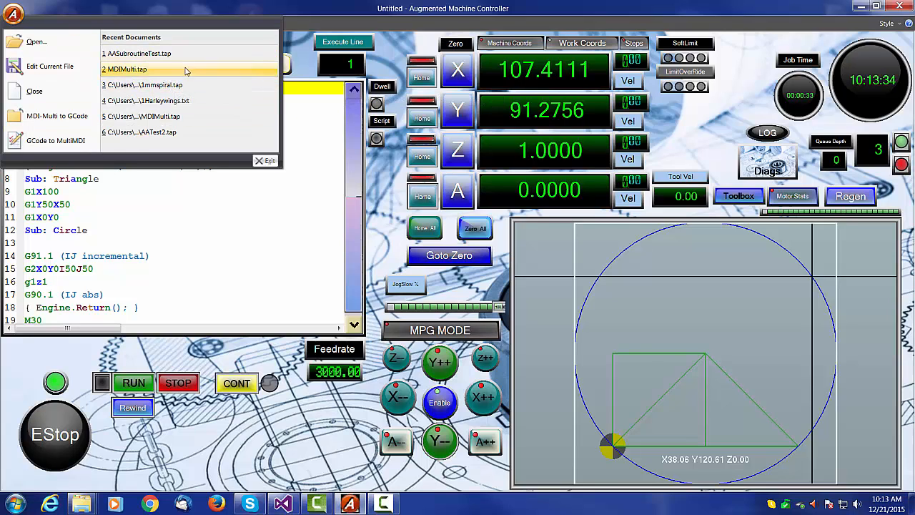
left_click(164, 100)
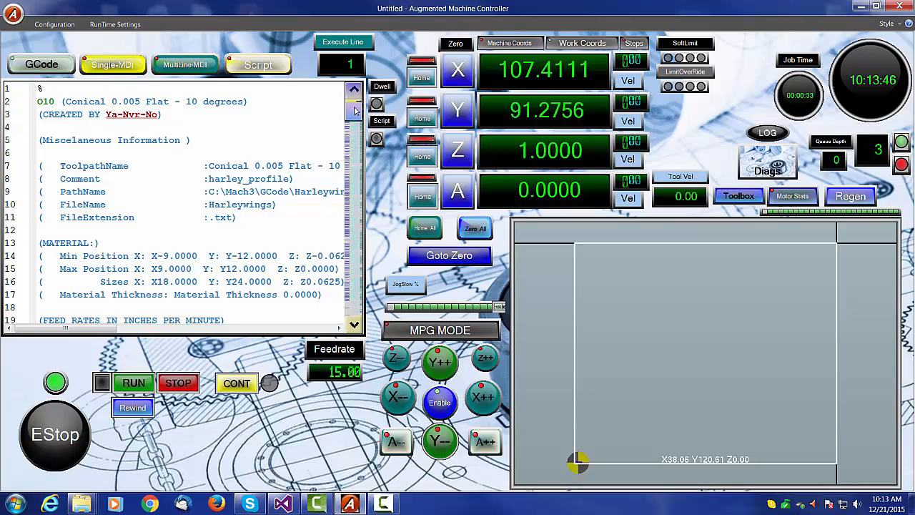
- Scroll through the Harleywings file to examine its highlighted error lines and script loop
mouse_move(356, 109)
left_mouse_down()
mouse_move(351, 278)
mouse_move(359, 116)
left_mouse_up()
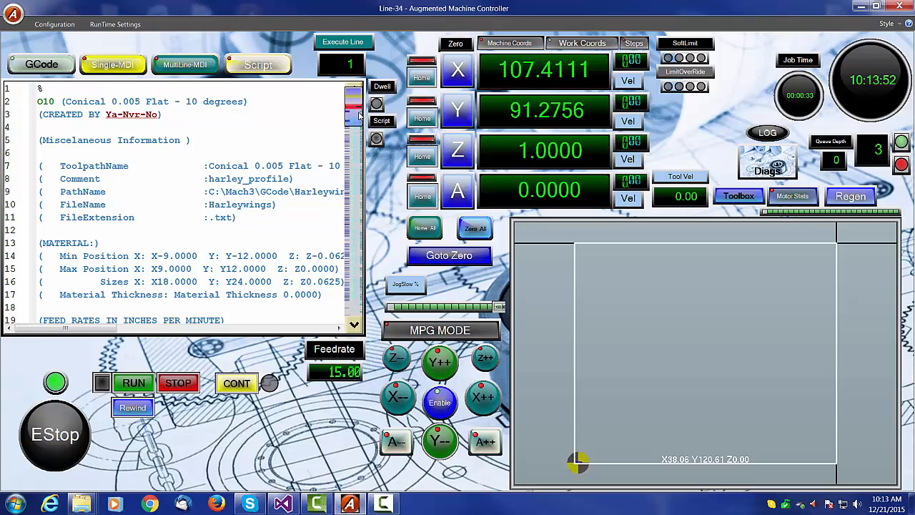
left_click(359, 114)
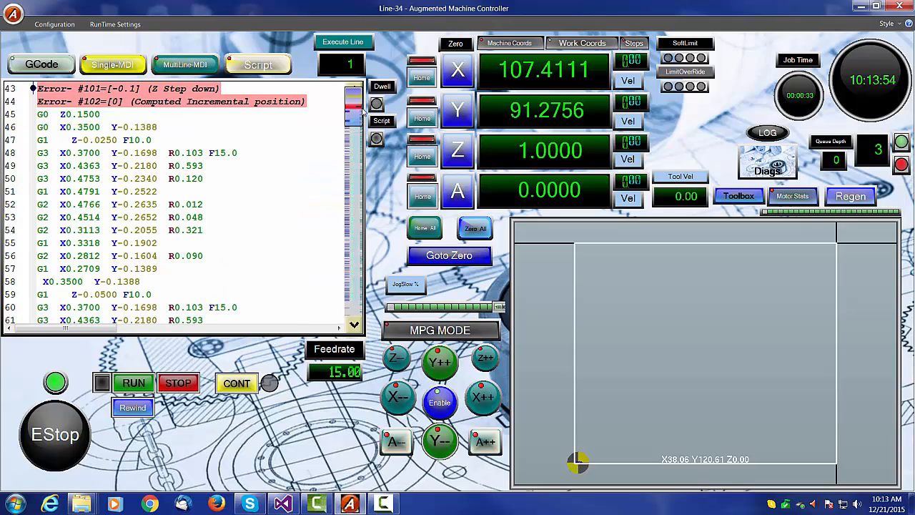
left_click(238, 163)
scroll(245, 188, "up", 1)
scroll(239, 188, "up", 4)
scroll(231, 188, "down", 3)
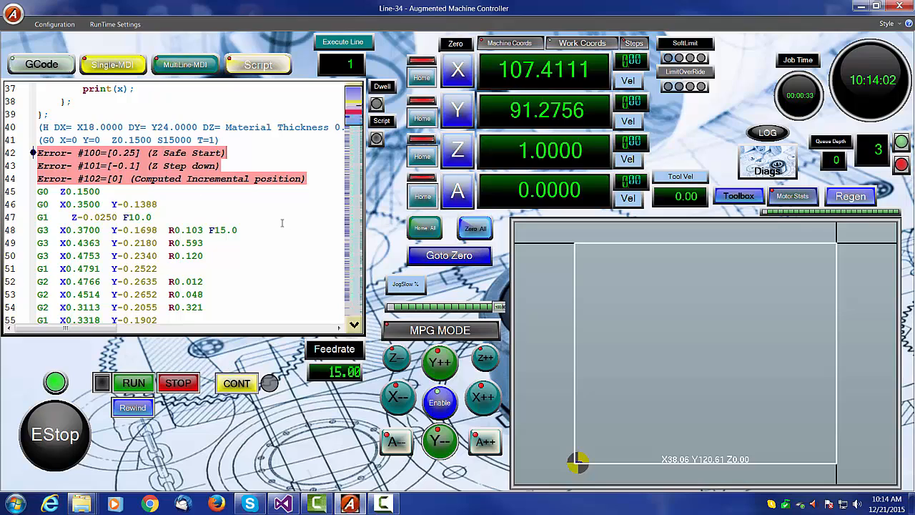
mouse_move(104, 165)
scroll(240, 221, "up", 1)
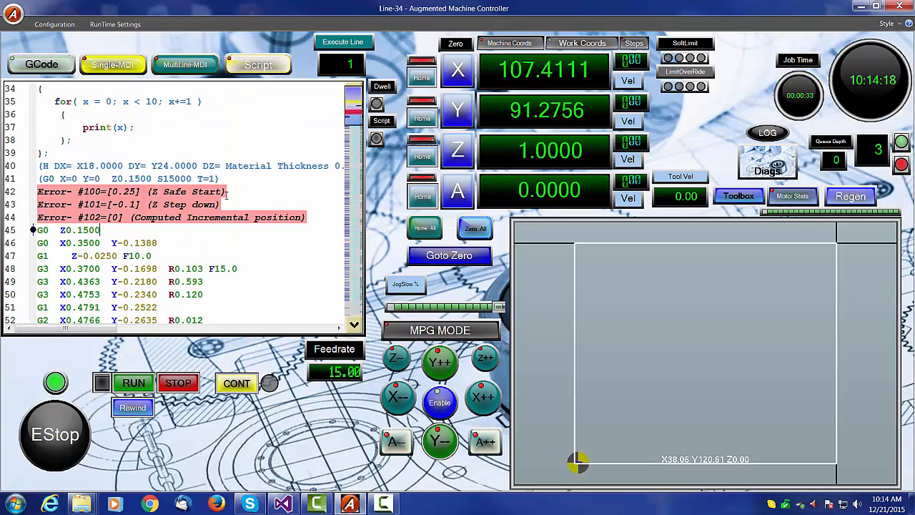
scroll(249, 227, "down", 2)
scroll(250, 227, "up", 4)
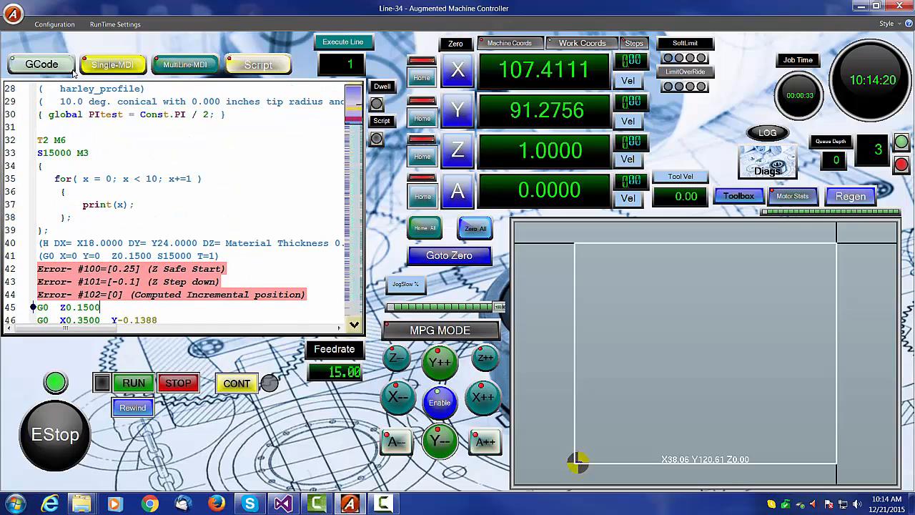
- Open the recent 1mmspiral.tap file and zoom in on the spiral toolpath display
left_click(12, 14)
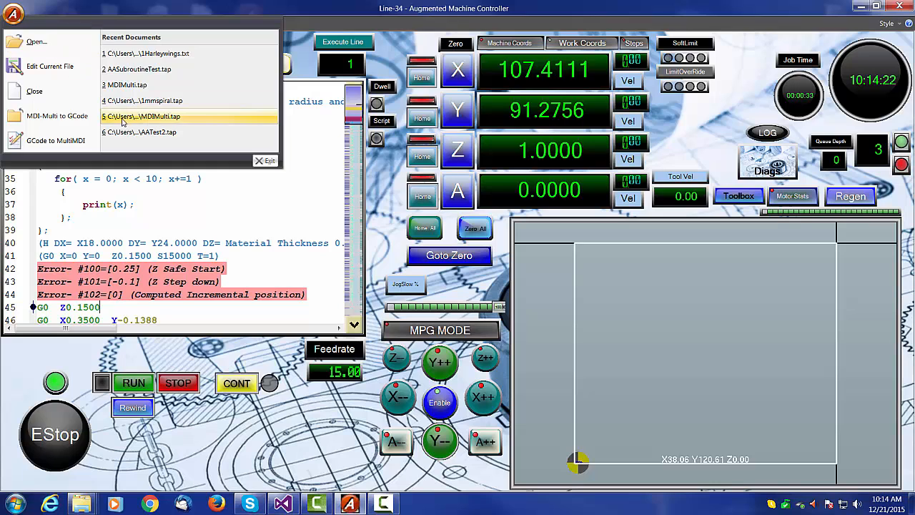
left_click(165, 104)
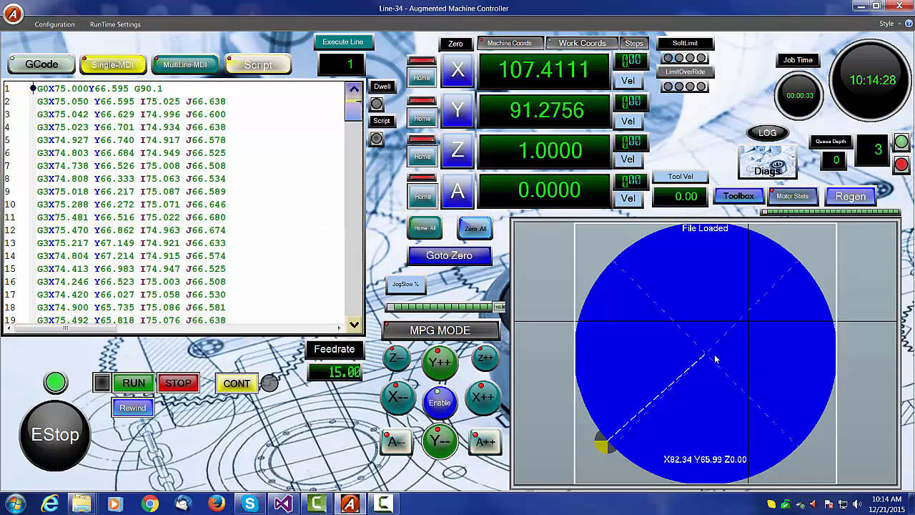
scroll(715, 363, "up", 5)
scroll(715, 364, "up", 3)
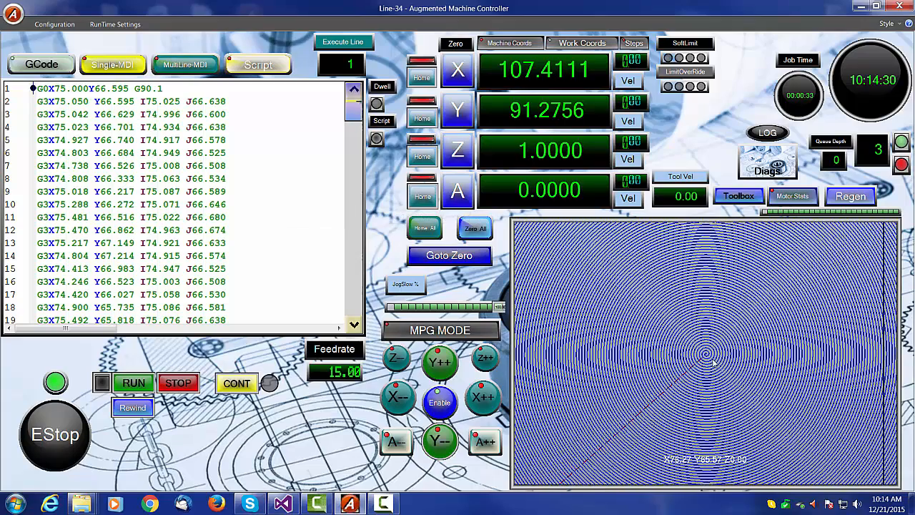
scroll(711, 363, "down", 3)
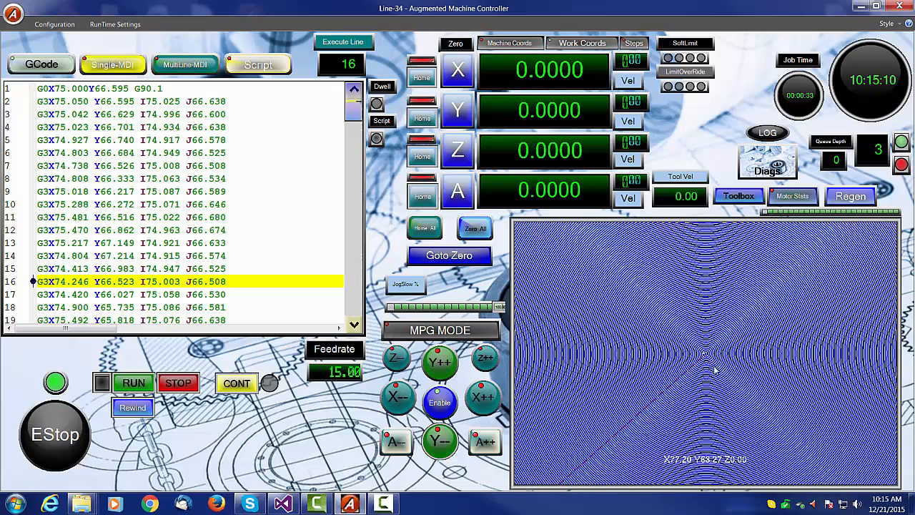
scroll(712, 367, "up", 8)
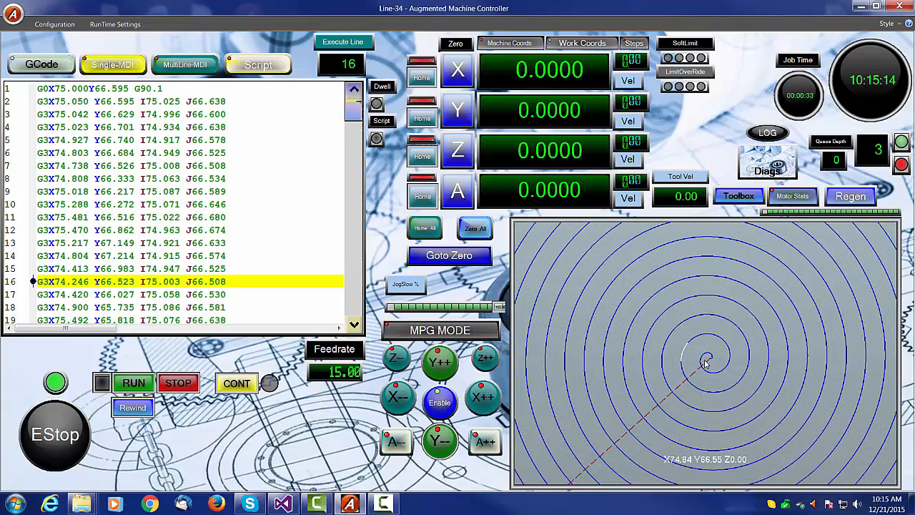
scroll(681, 389, "down", 8)
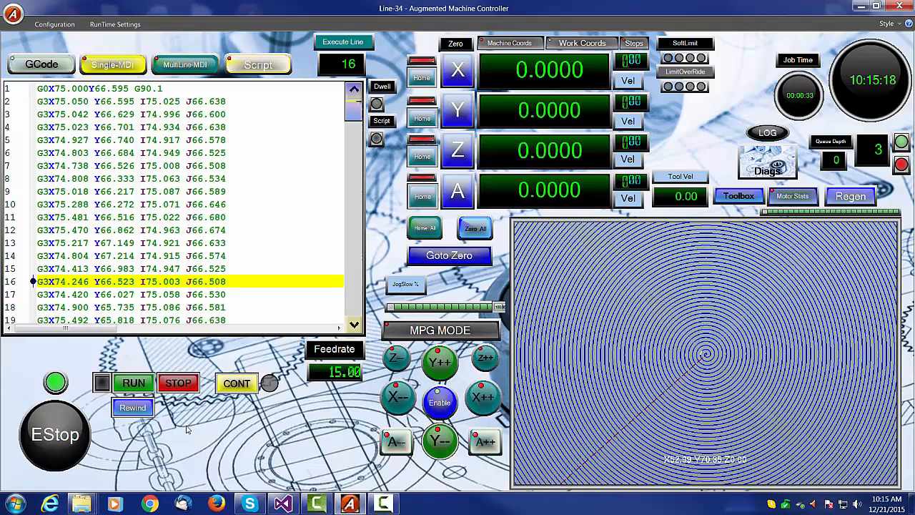
- Rewind and run the spiral program, then rewind and restart it at a 3000 feedrate
left_click(132, 407)
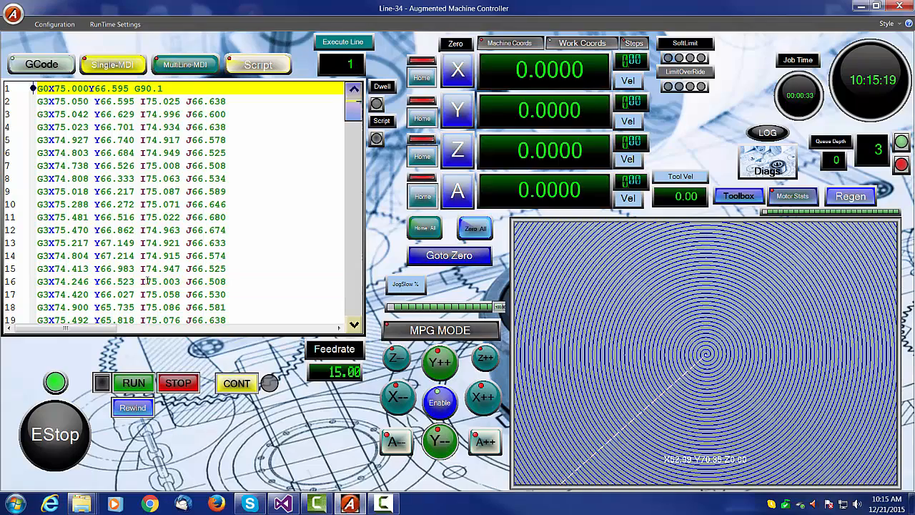
left_click(132, 383)
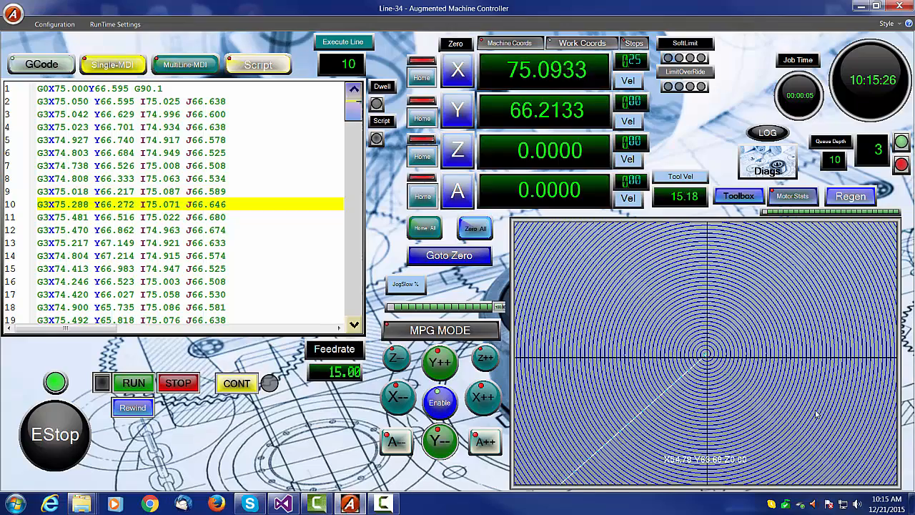
scroll(732, 385, "up", 5)
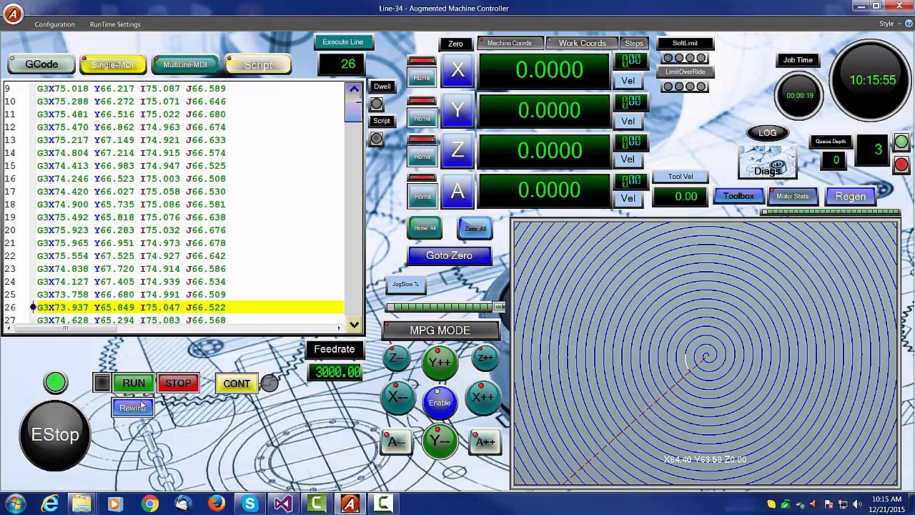
left_click(126, 418)
left_click(133, 383)
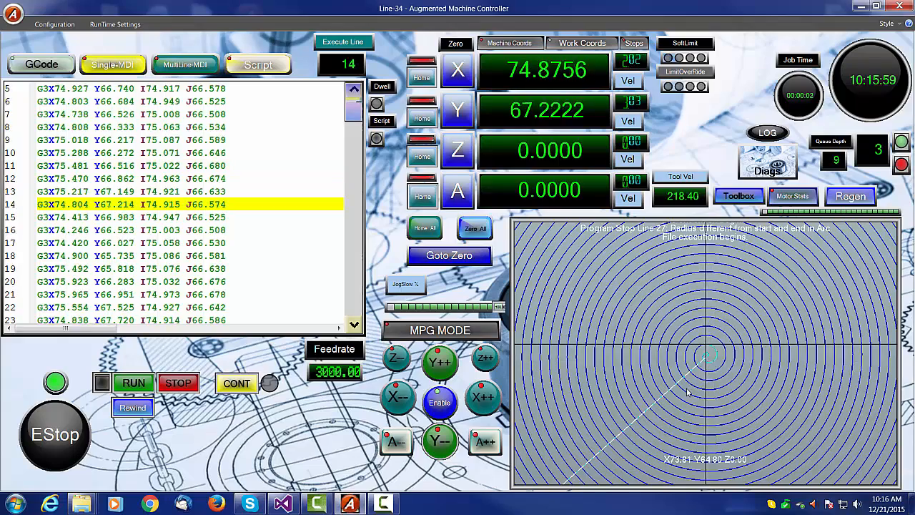
- Stop the spiral program, place the cursor on line 30, continue the run and stop again
left_click(179, 383)
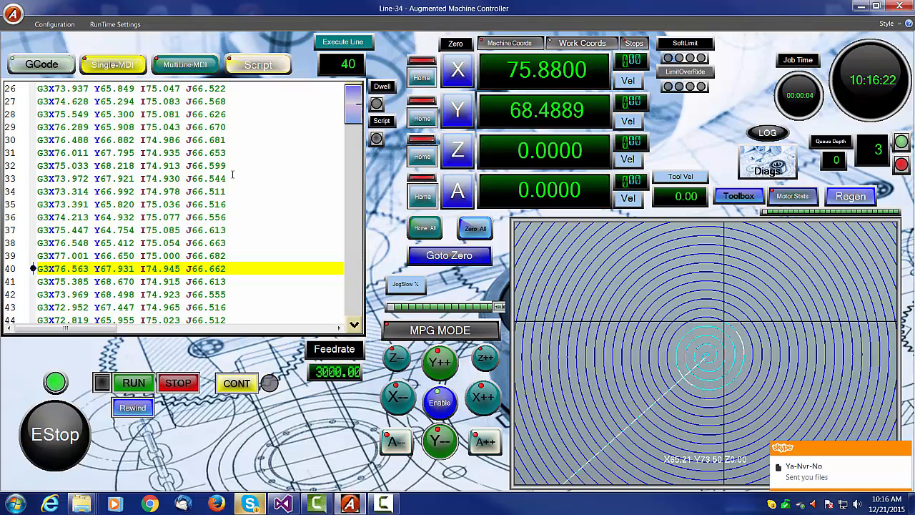
left_click(188, 204)
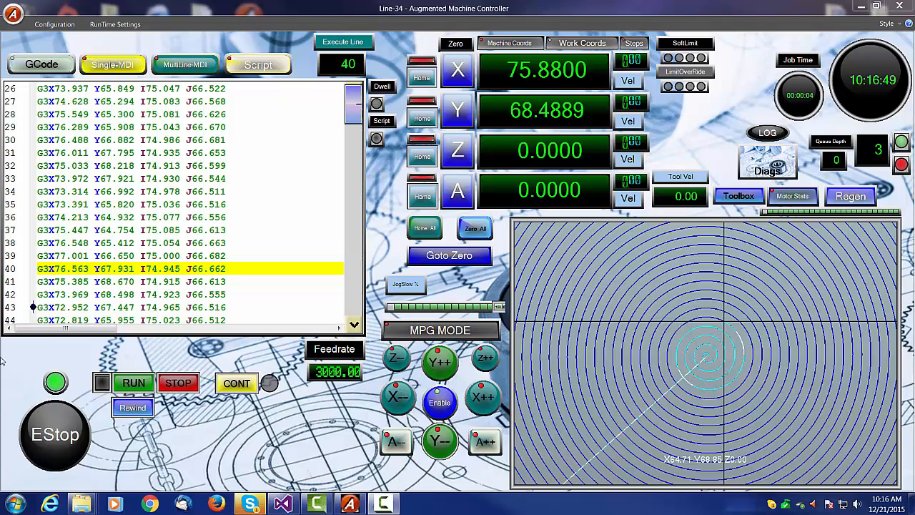
left_click(124, 243)
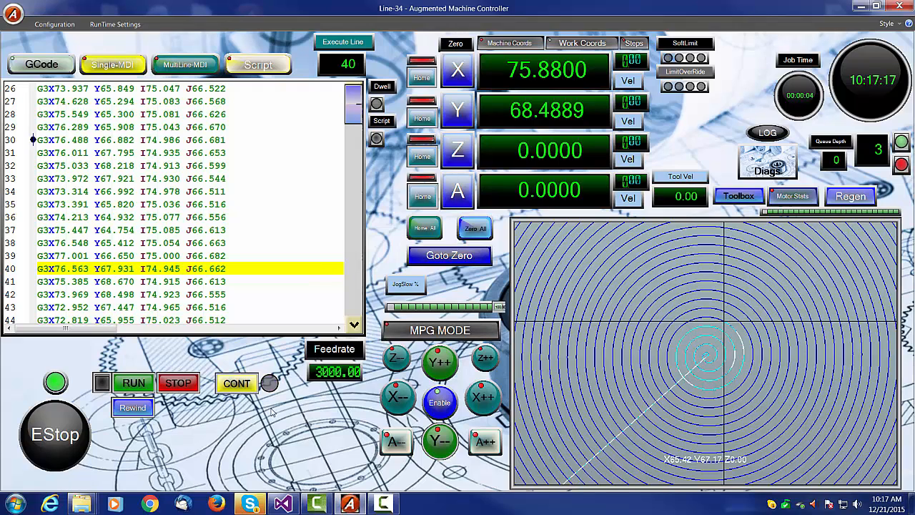
left_click(236, 390)
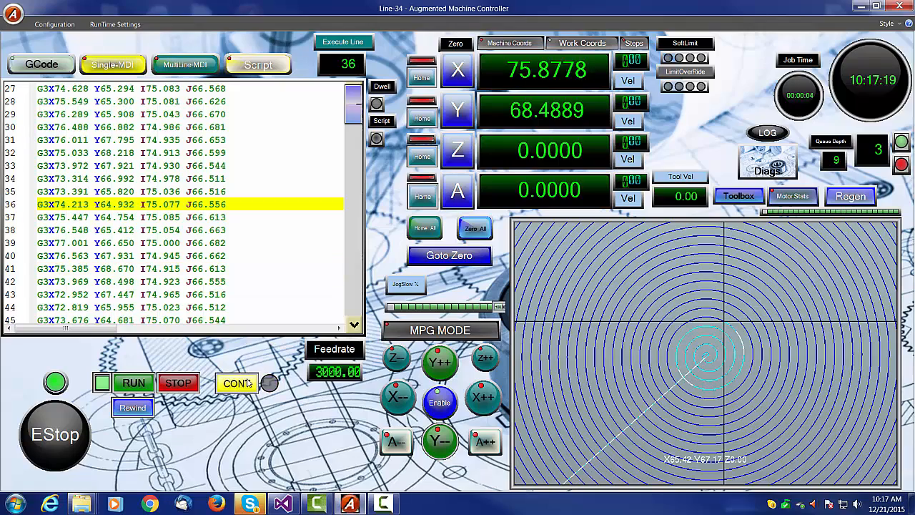
left_click(179, 386)
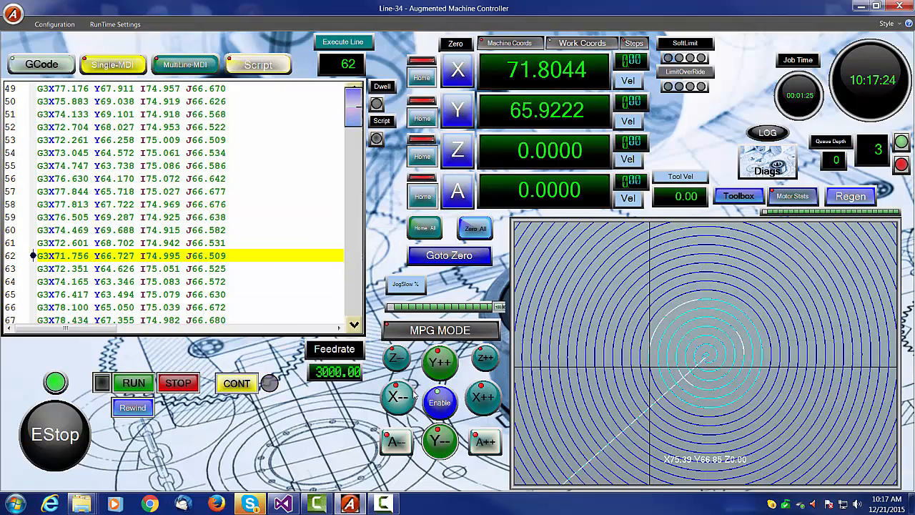
- Jog the machine along X minus, Y plus and X plus
left_click(397, 397)
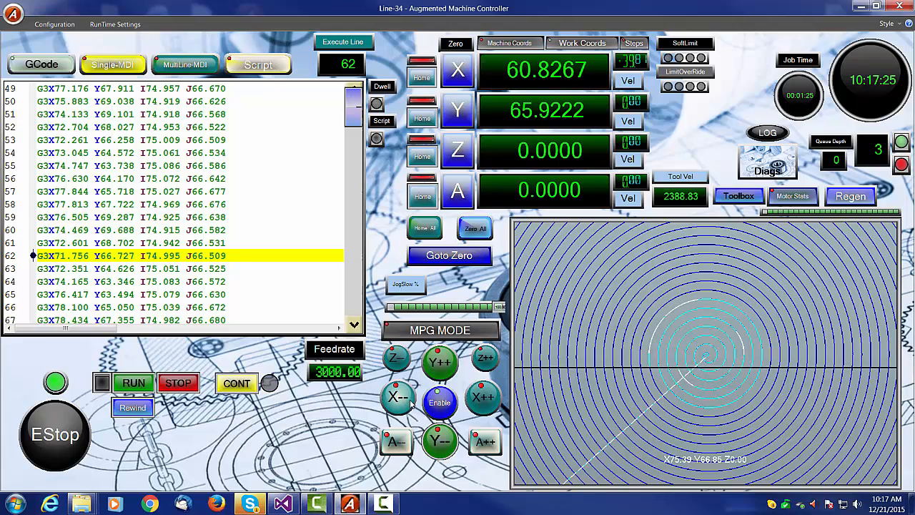
left_click(439, 362)
left_click(483, 397)
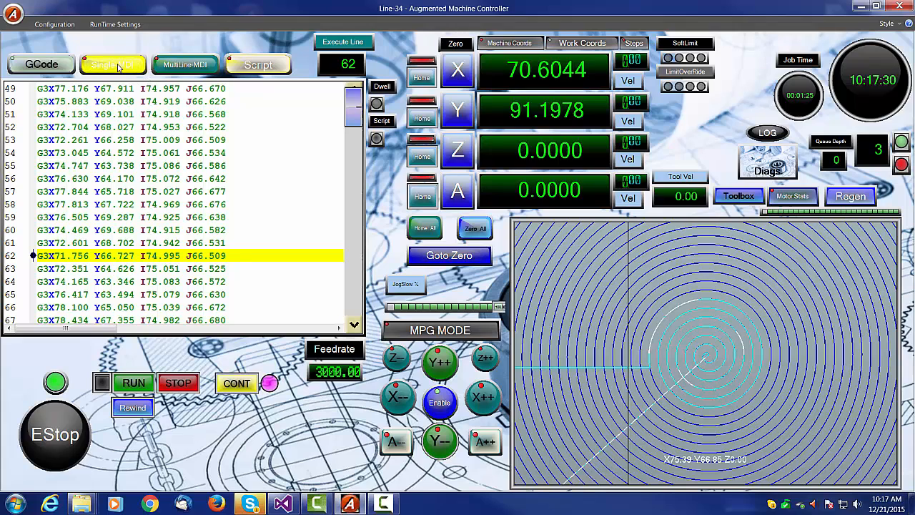
- Switch to the Single-MDI pane and run its g1 square moves
left_click(185, 65)
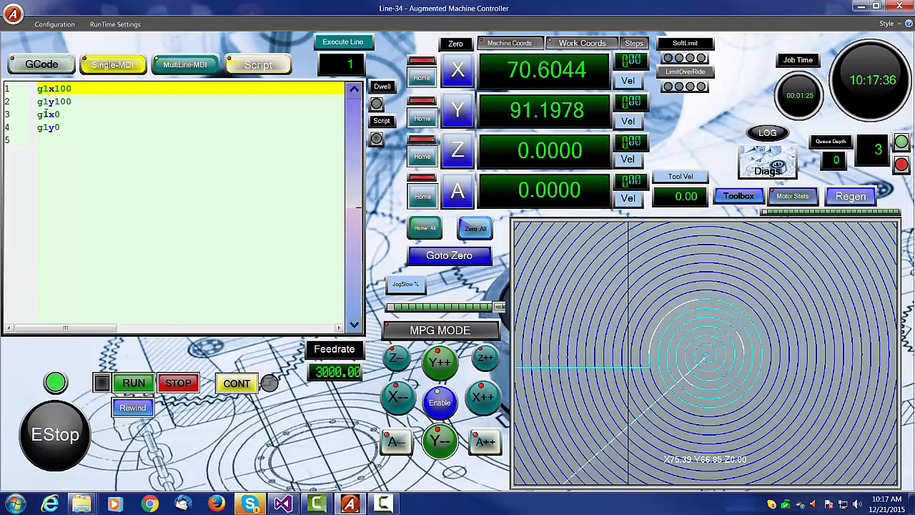
left_click(133, 383)
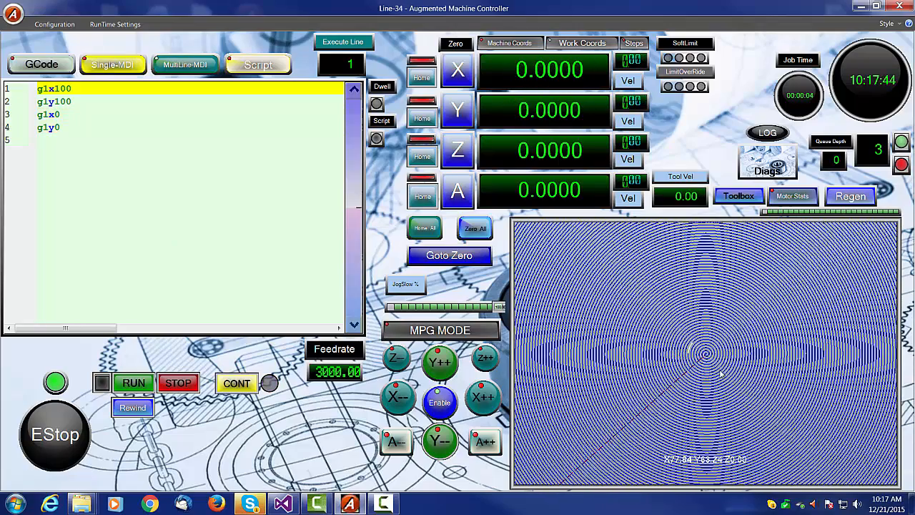
scroll(720, 368, "down", 3)
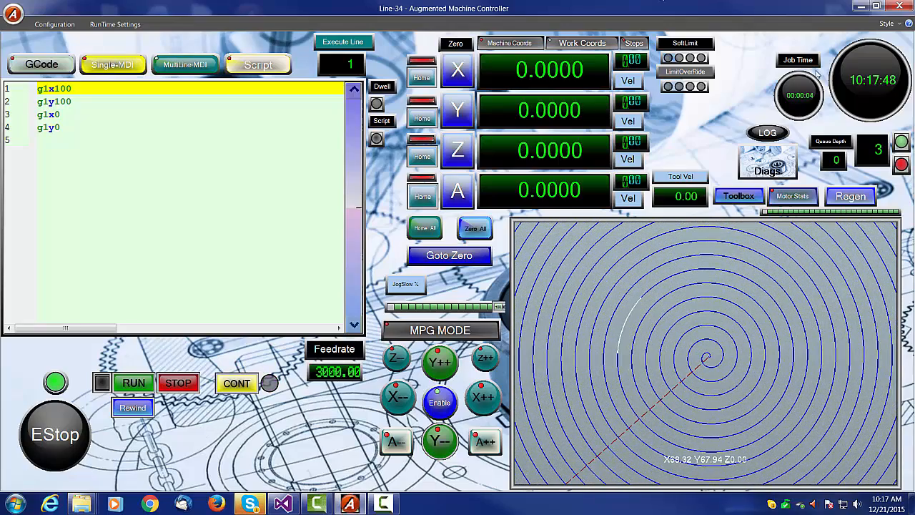
- Close and relaunch Auggie, selecting the existing profile for the session
left_click(899, 7)
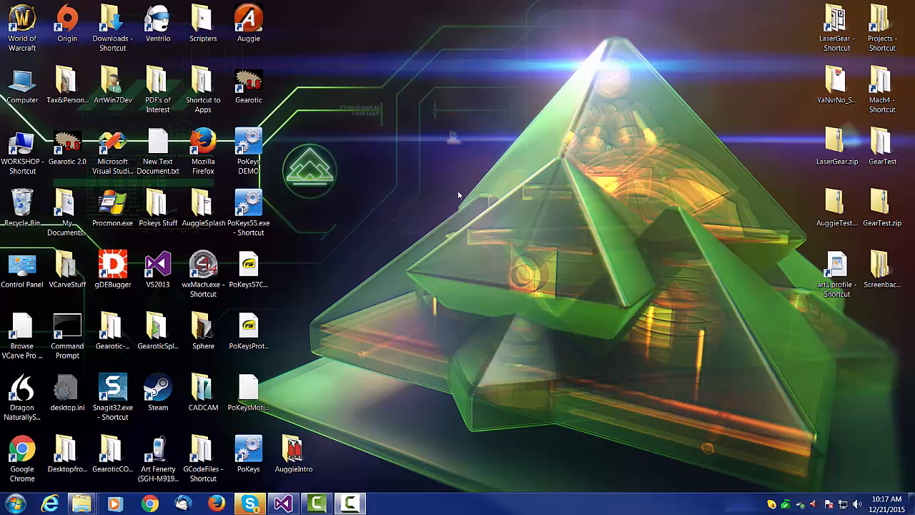
double_click(249, 22)
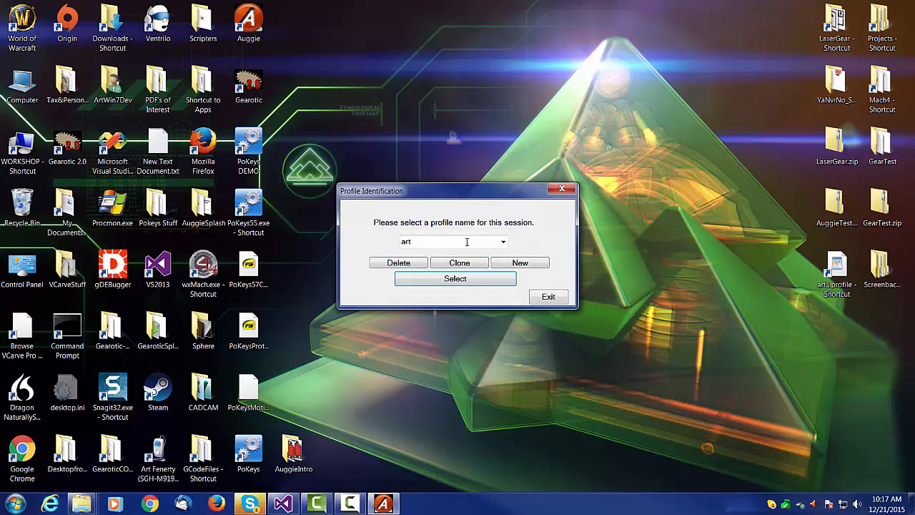
left_click(481, 282)
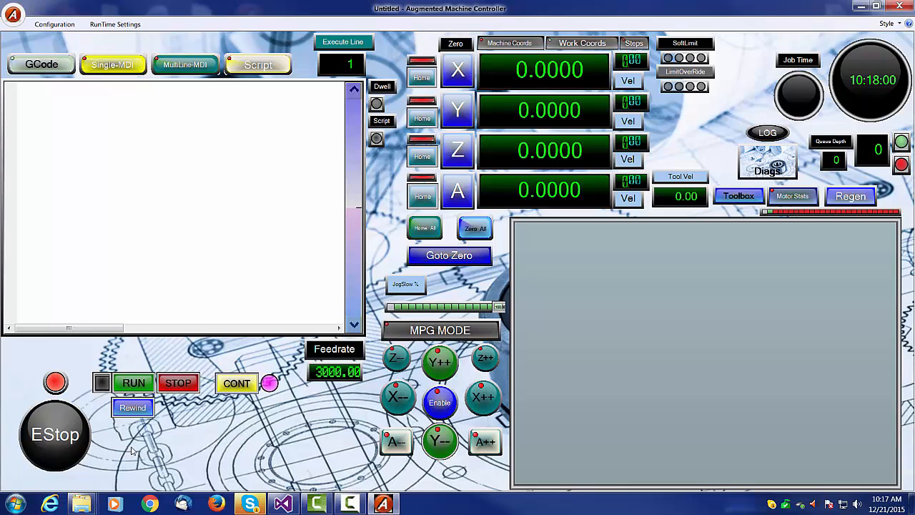
- Release the EStop and continue the stopped spiral job from line 58, moving to its start point and continuing
left_click(57, 434)
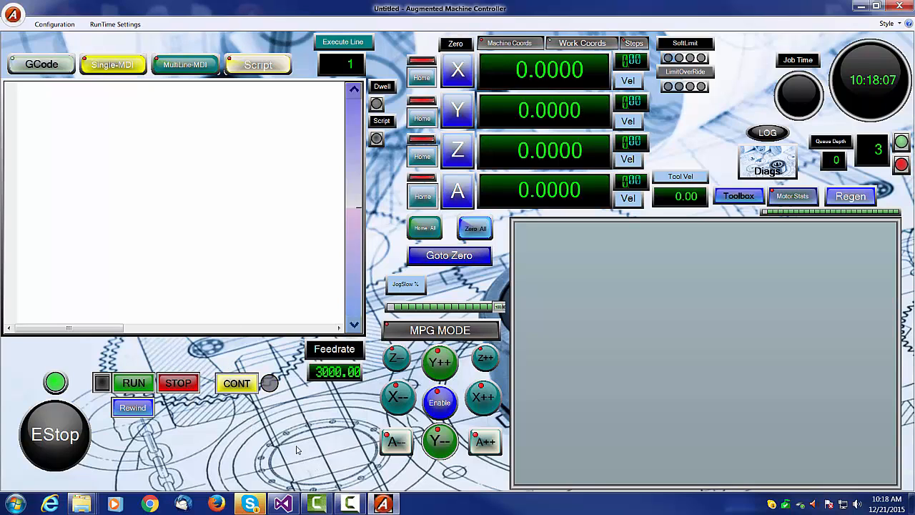
left_click(240, 385)
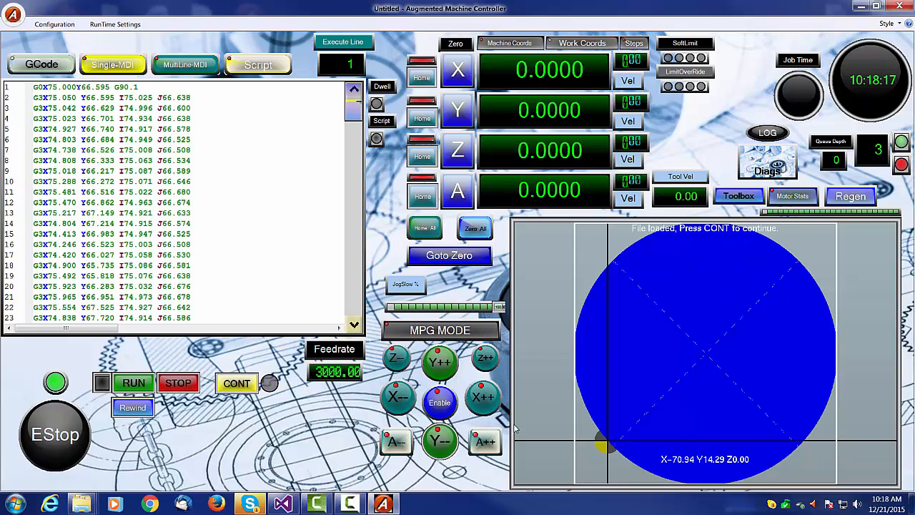
left_click(243, 386)
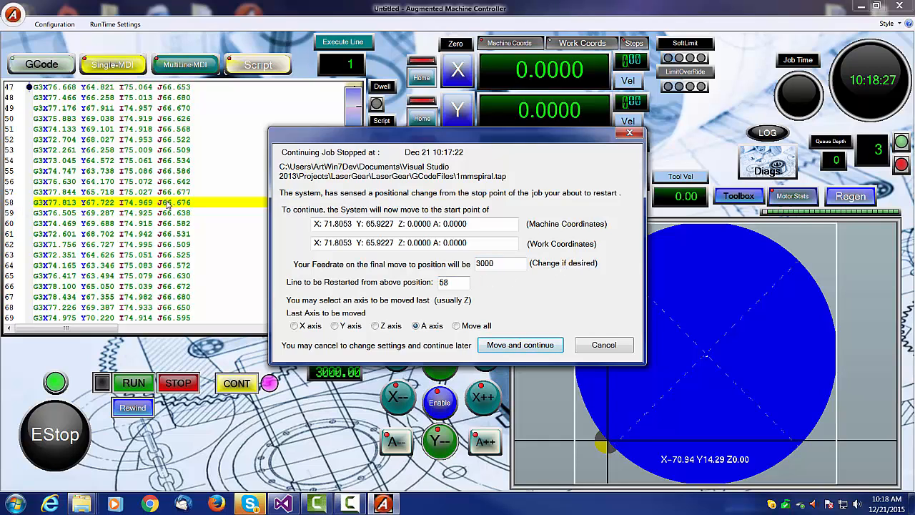
left_click(520, 345)
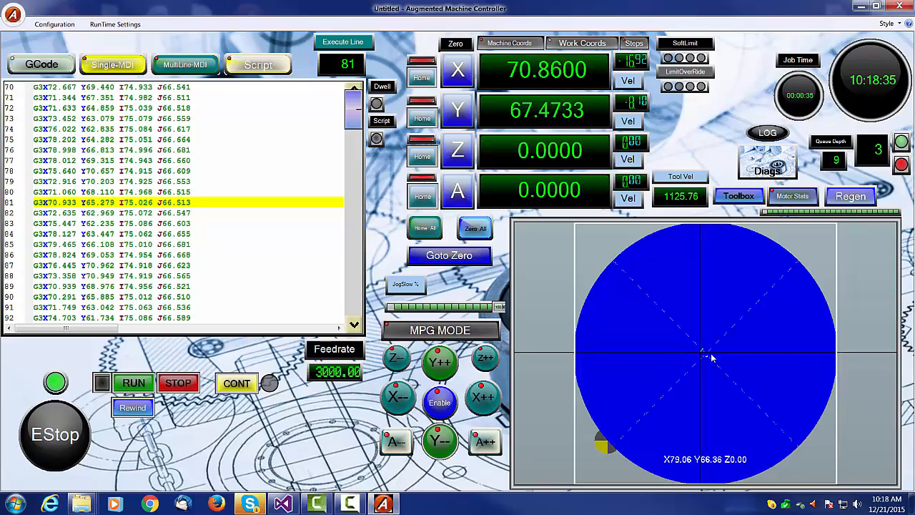
- Stop the running spiral job partway through
scroll(713, 353, "up", 6)
scroll(713, 350, "up", 4)
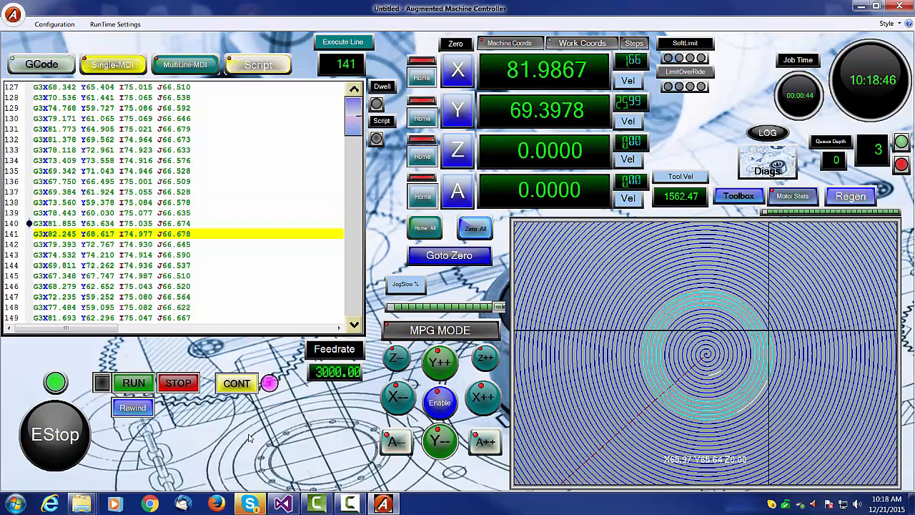
left_click(255, 388)
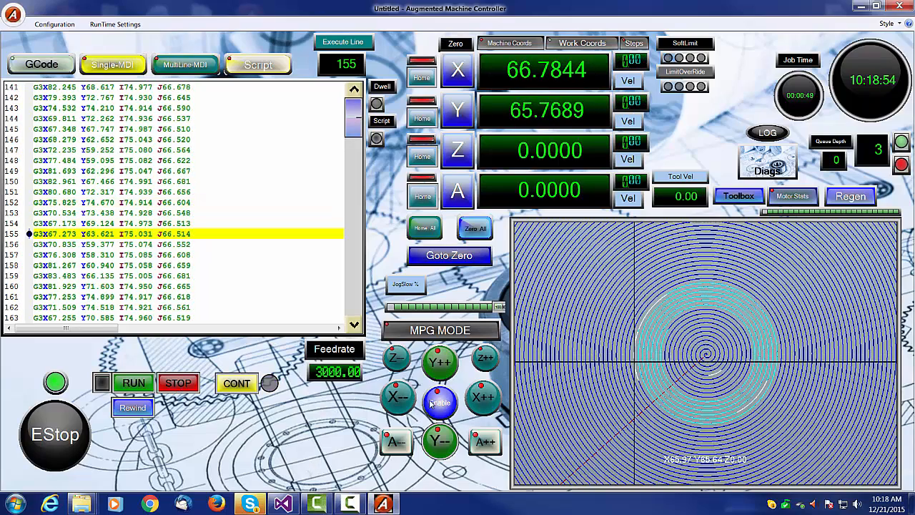
- Jog X minus, then continue the spiral job from line 152, moving back to the stop point first
left_click(398, 396)
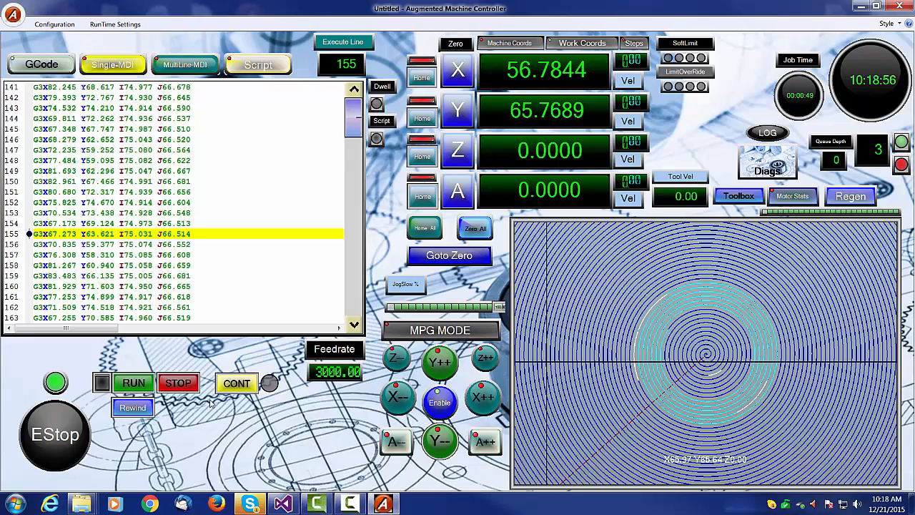
left_click(237, 383)
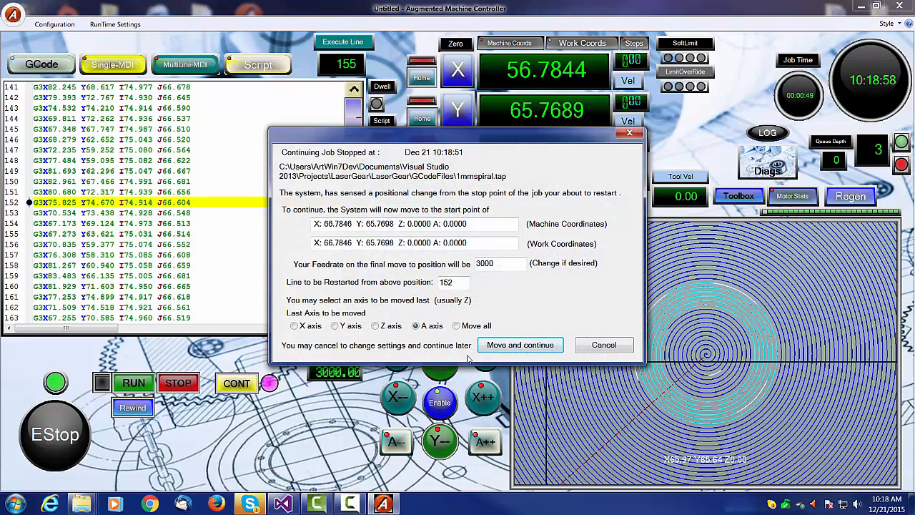
left_click(522, 345)
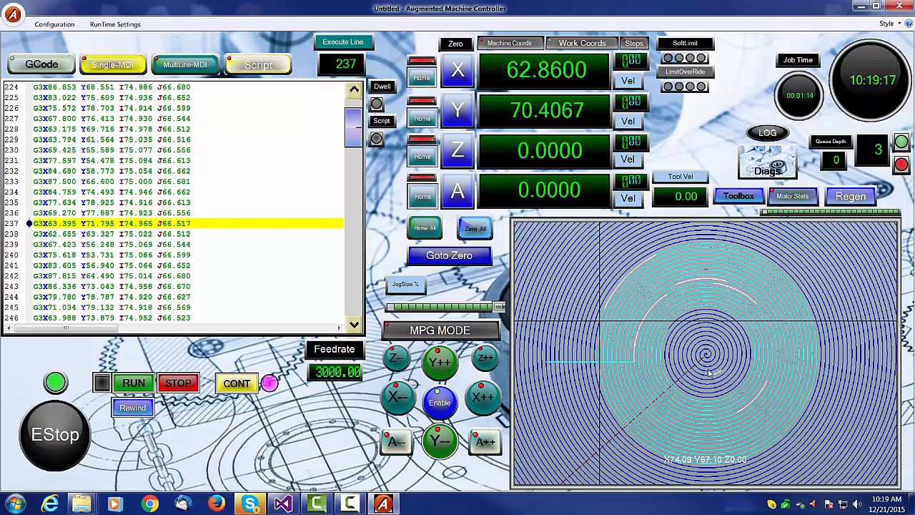
- Try to zero the Z and A axes while the job is paused
scroll(713, 383, "down", 4)
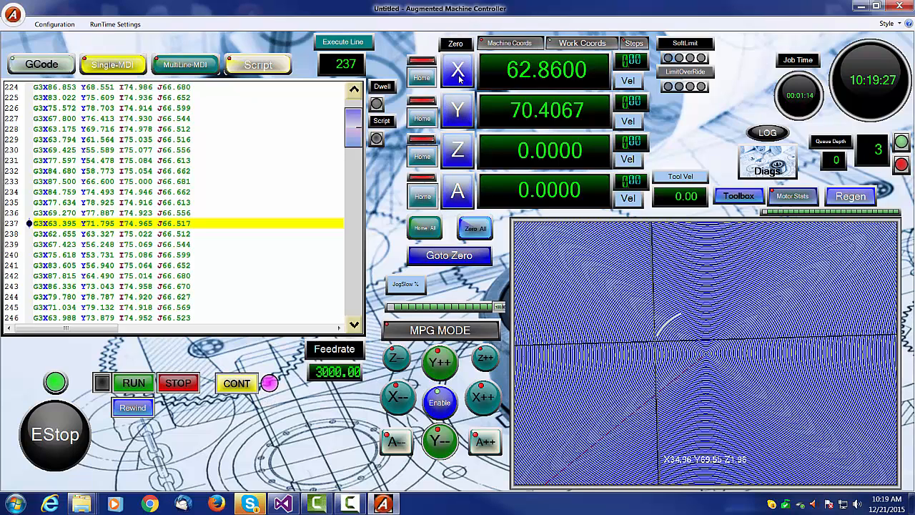
left_click(456, 148)
left_click(457, 189)
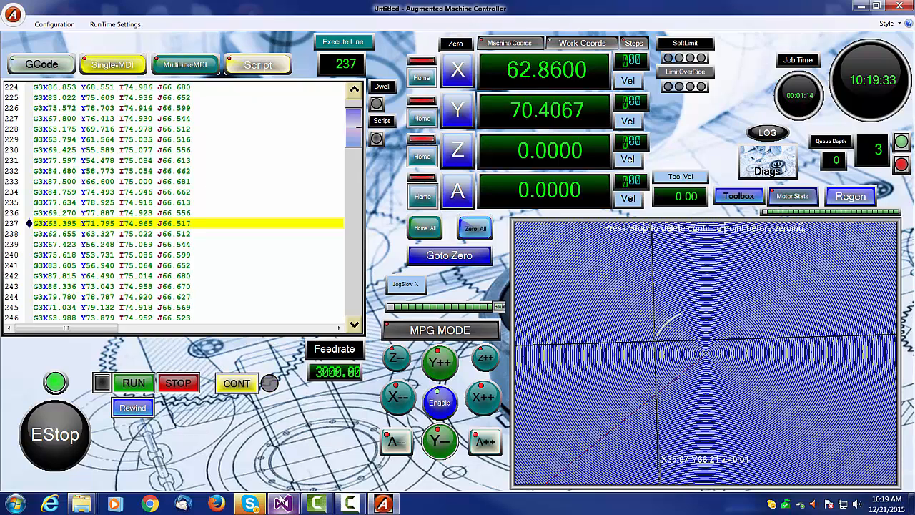
- Browse the MultiLine-MDI, Single-MDI and Script panes to review their contents
left_click(179, 65)
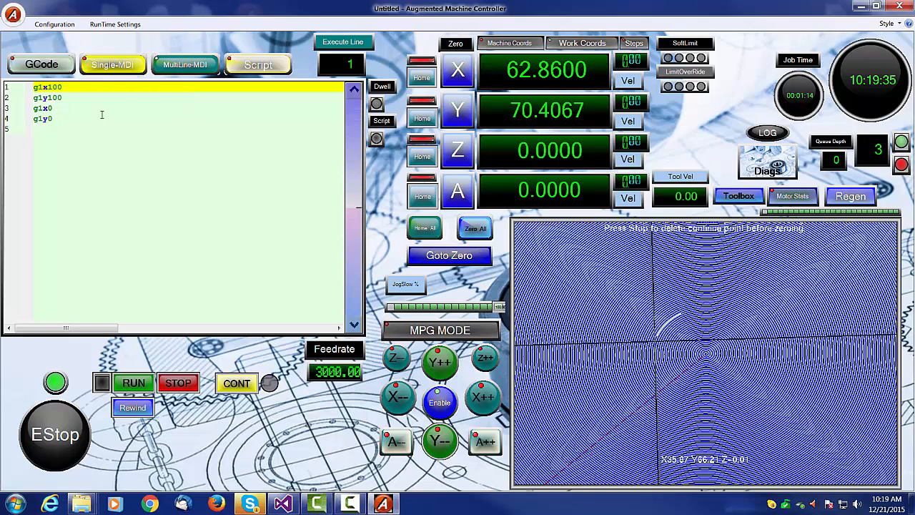
left_click(115, 62)
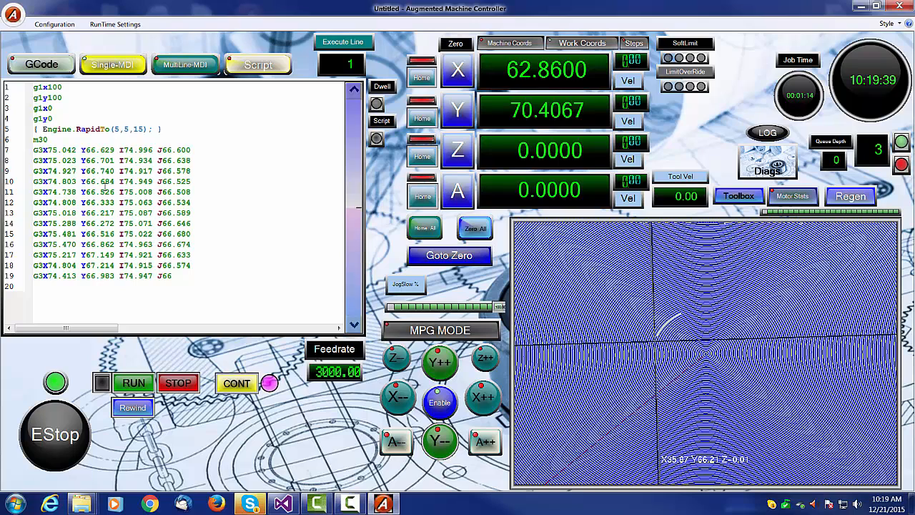
left_click(181, 65)
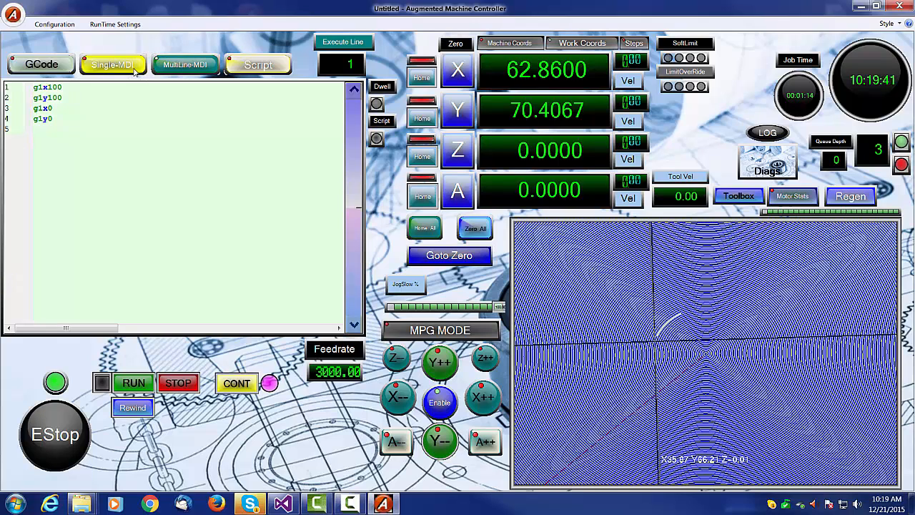
left_click(113, 65)
left_click(258, 64)
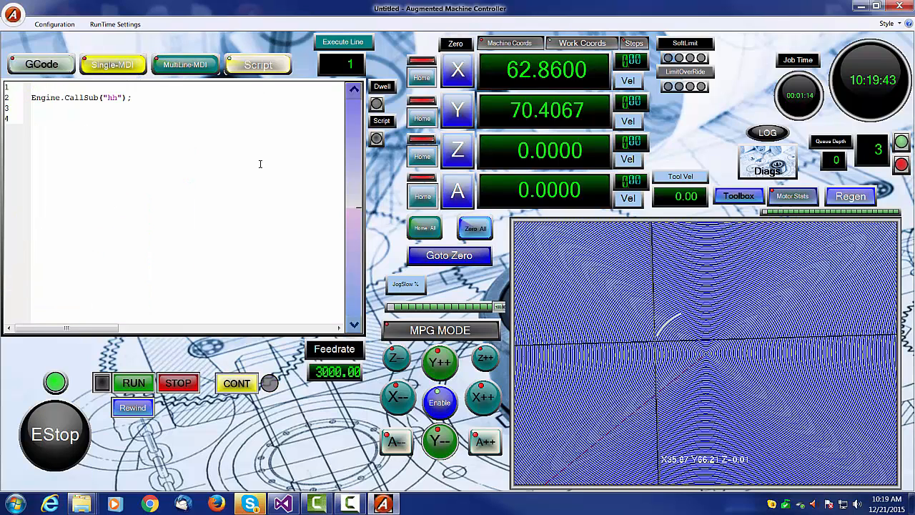
left_click(112, 64)
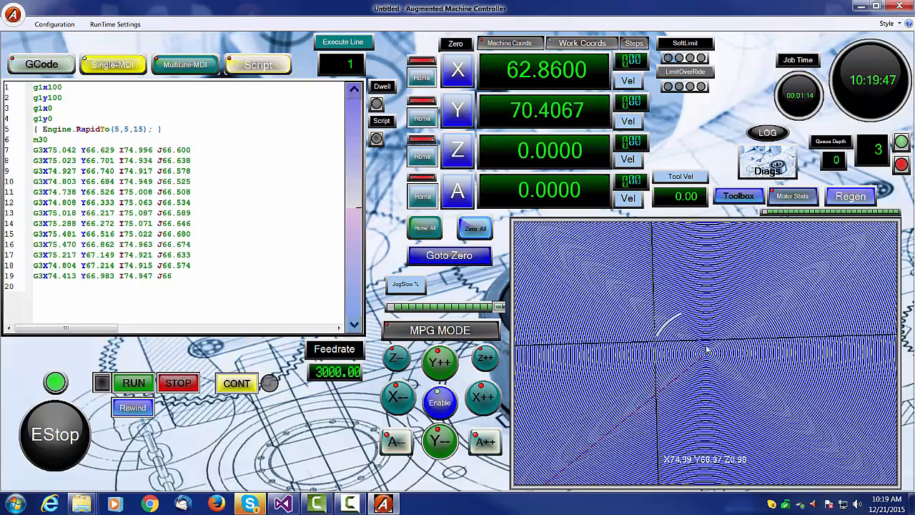
- Continue the paused spiral GCode job and stop it again
scroll(711, 363, "down", 5)
scroll(711, 363, "up", 5)
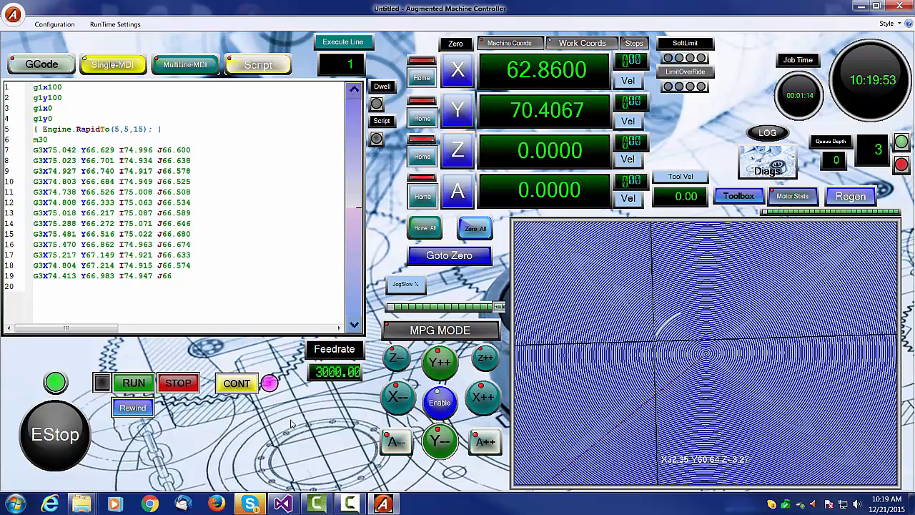
left_click(236, 384)
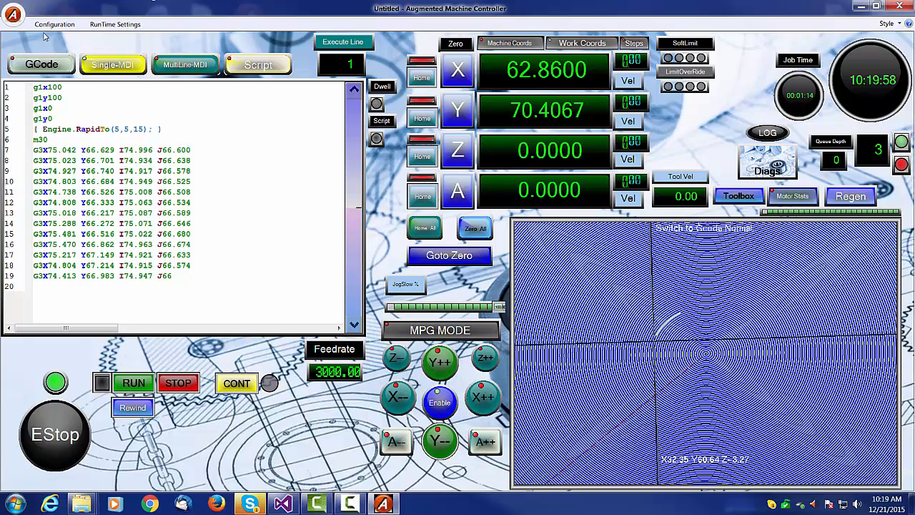
left_click(236, 384)
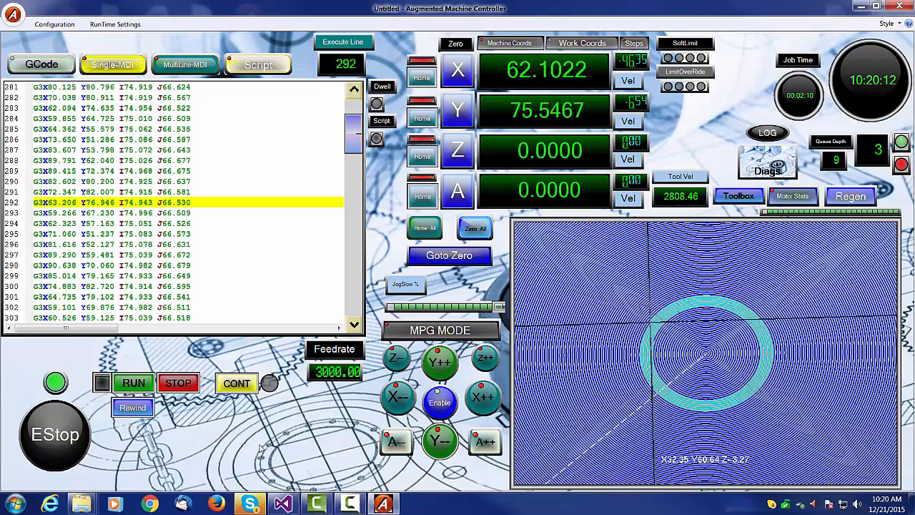
left_click(180, 388)
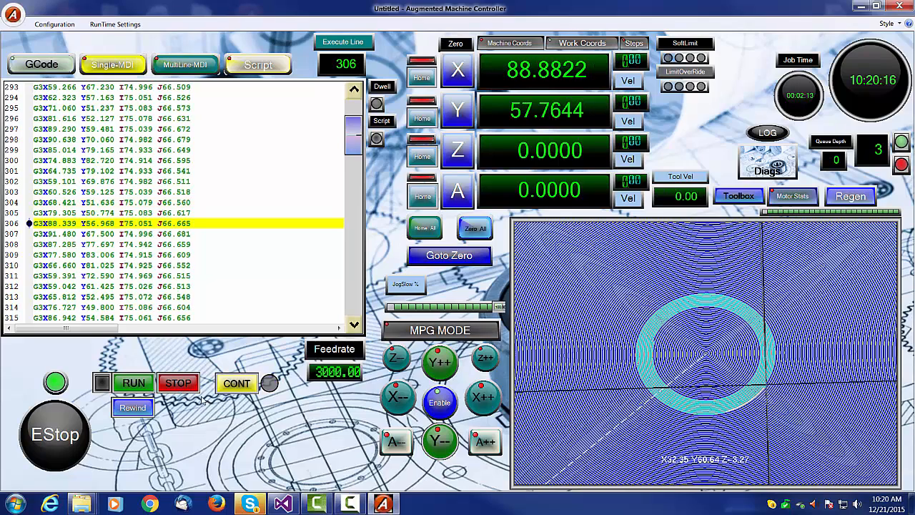
- Enable the Scripter view and power up its debugger
left_click(54, 25)
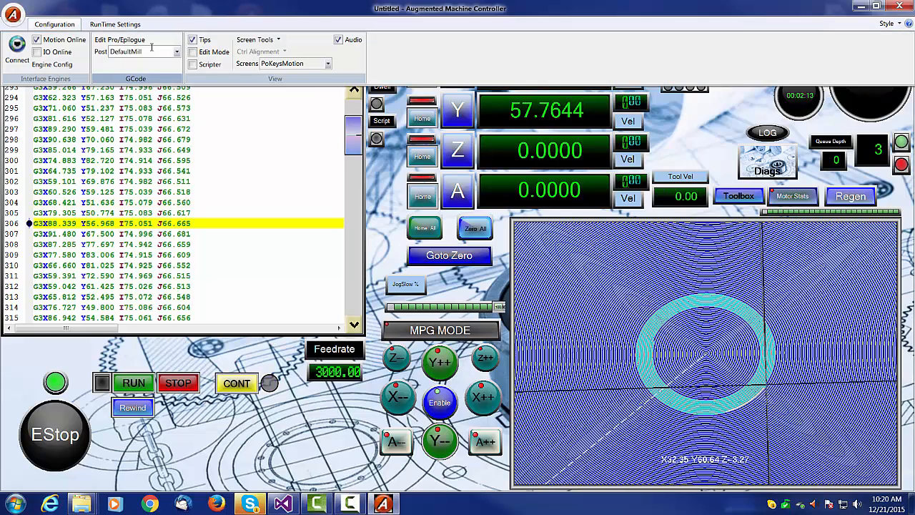
left_click(195, 64)
left_click(472, 43)
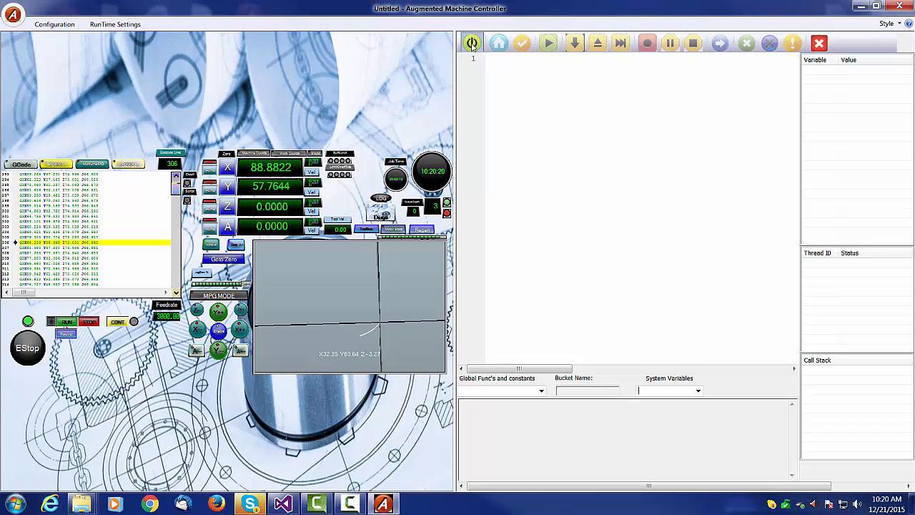
- Open the Librarian and check out the MainScreen initialization script
left_click(499, 43)
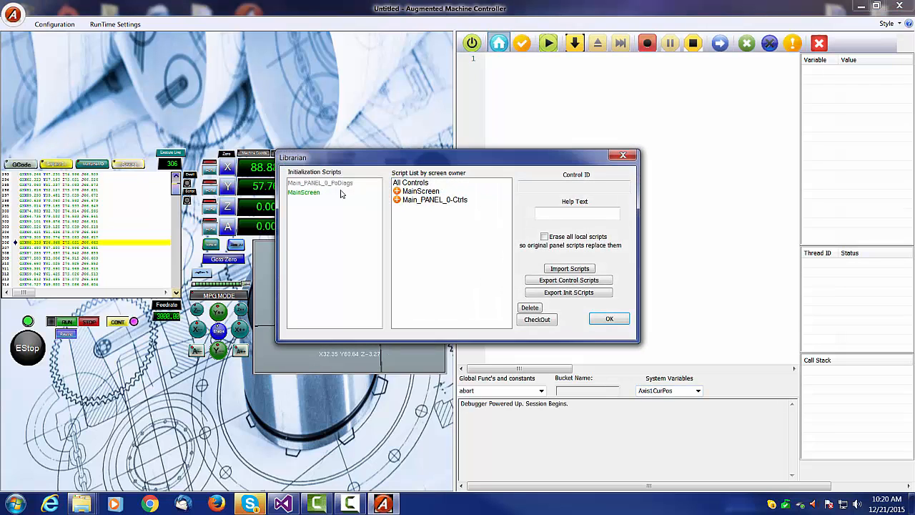
left_click(311, 193)
left_click(538, 320)
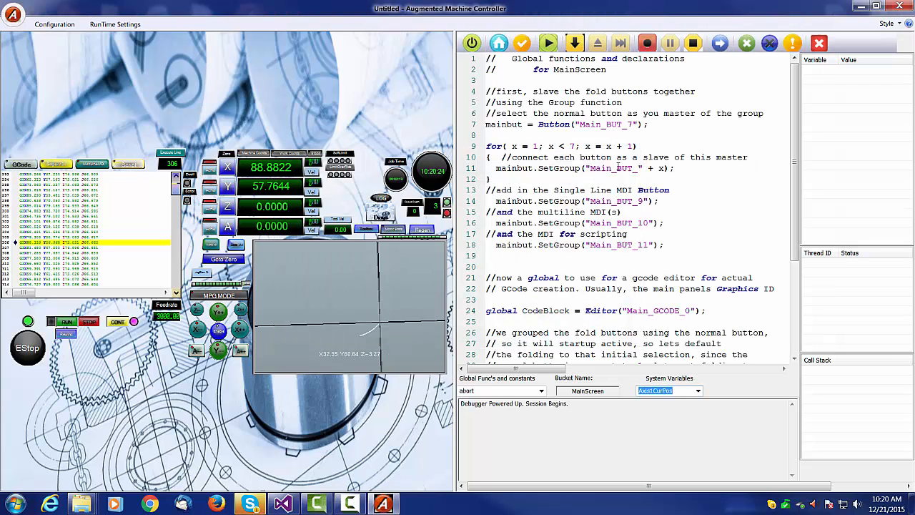
- Scroll through the MainScreen global functions script to read it
left_click_drag(794, 213, 800, 364)
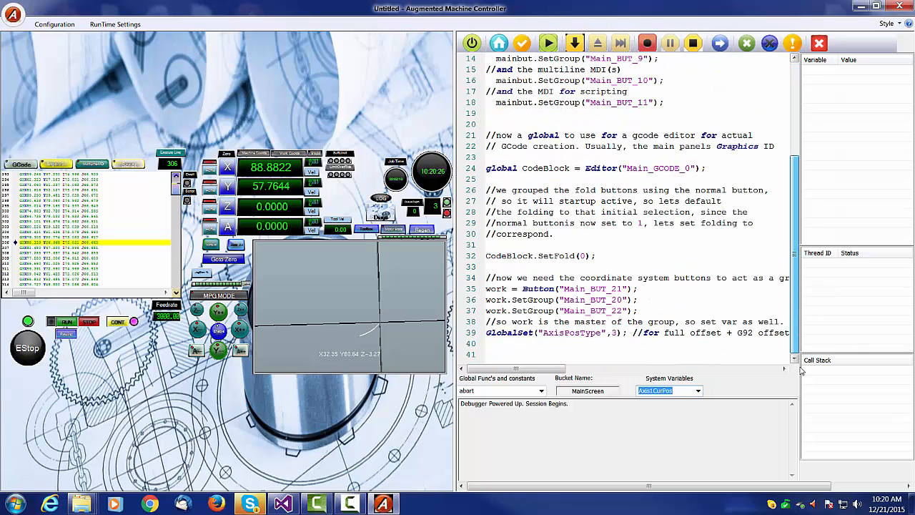
left_click_drag(794, 272, 795, 179)
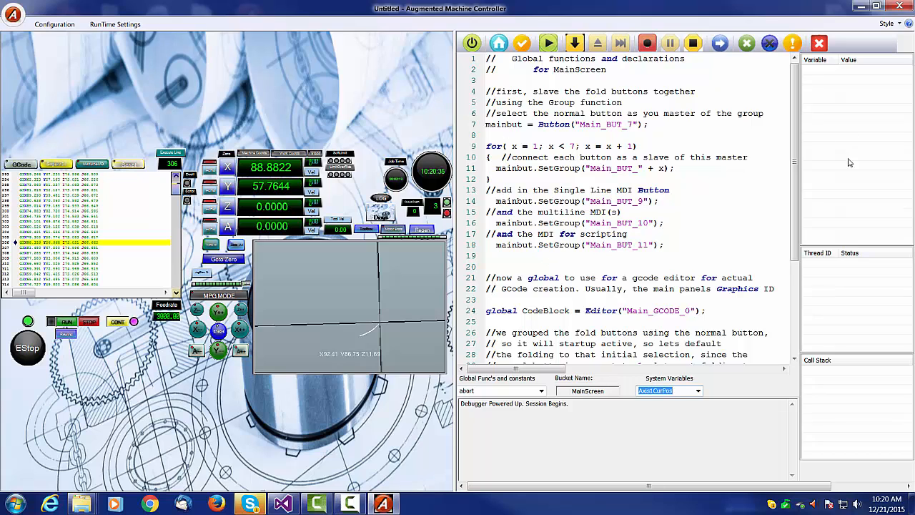
left_click_drag(794, 207, 800, 176)
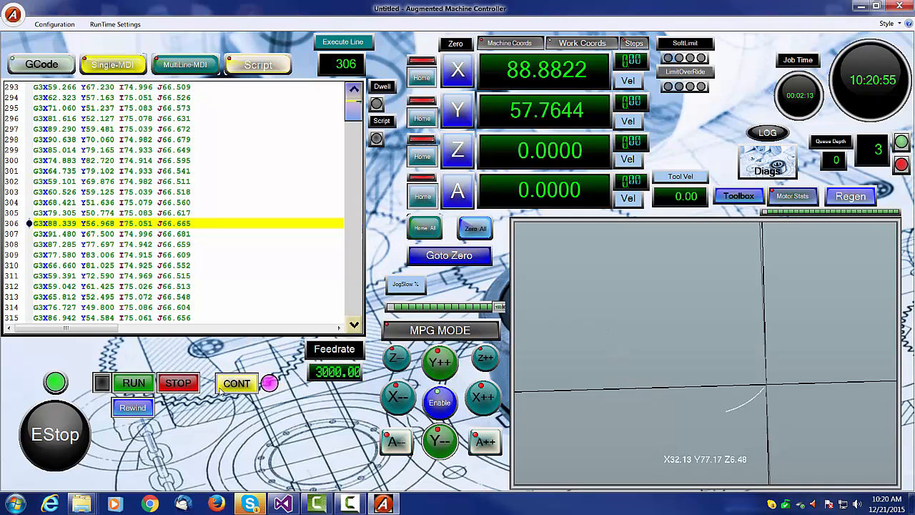
- Resume and stop the spiral job, then rewind the program to its first line
left_click(244, 385)
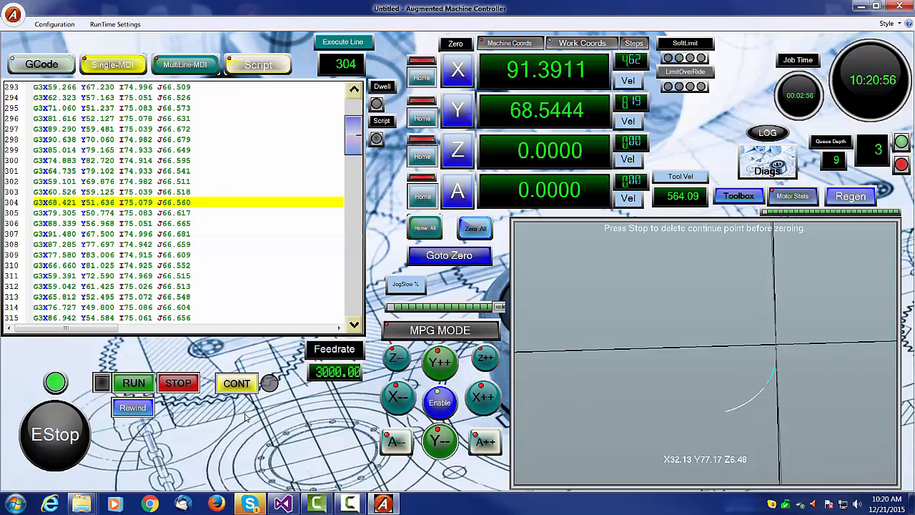
left_click(179, 384)
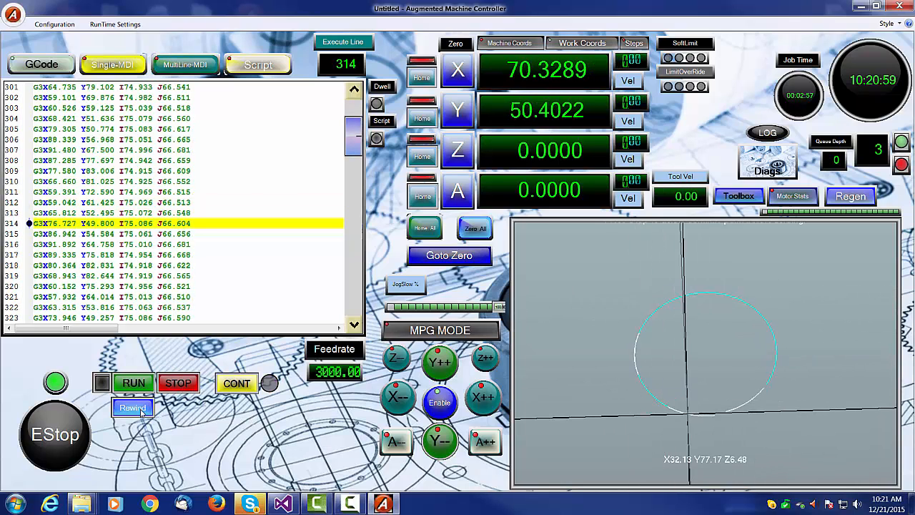
left_click(140, 411)
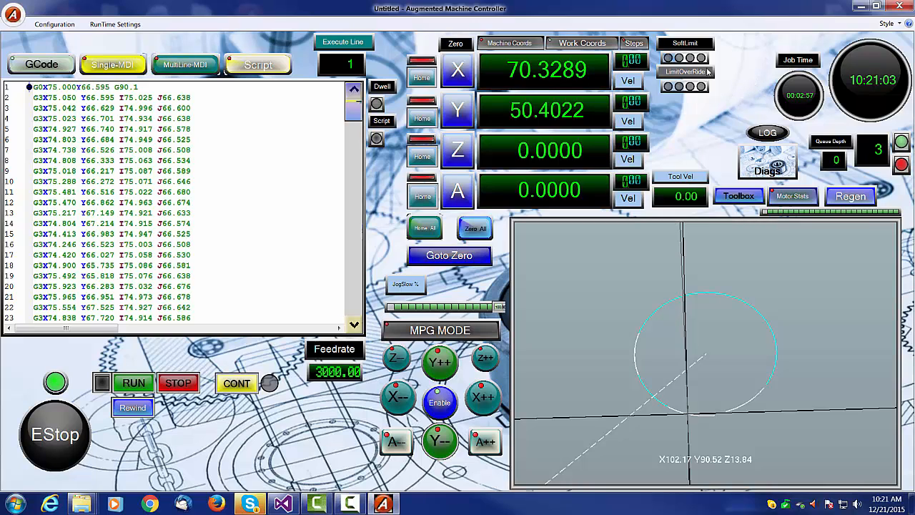
- Close Auggie without saving the modified screen
left_click(900, 6)
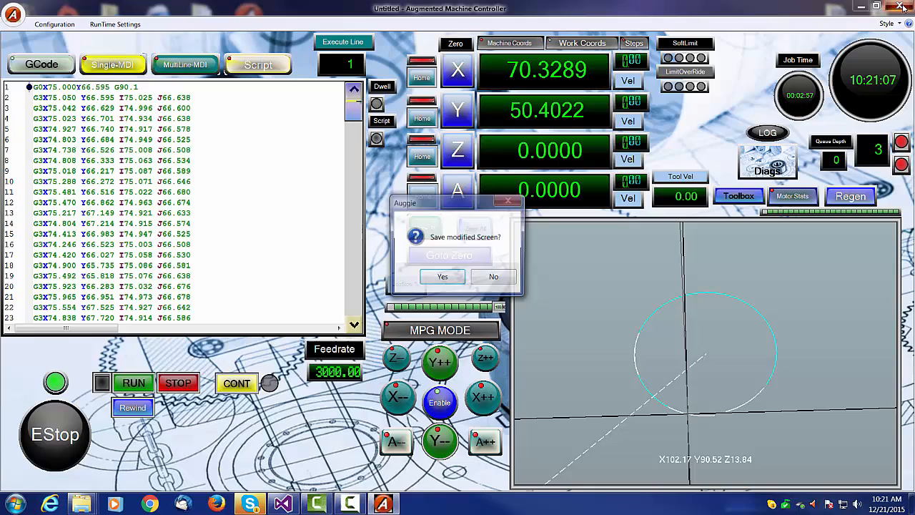
left_click(486, 279)
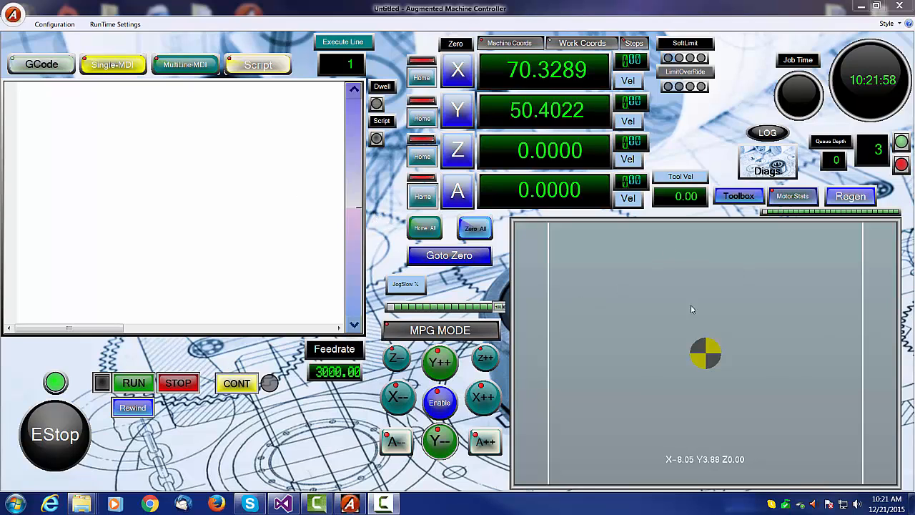
- Turn on Edit Mode and move the Tool Vel label and Toolbox button up beside the axis velocity controls
left_click(57, 26)
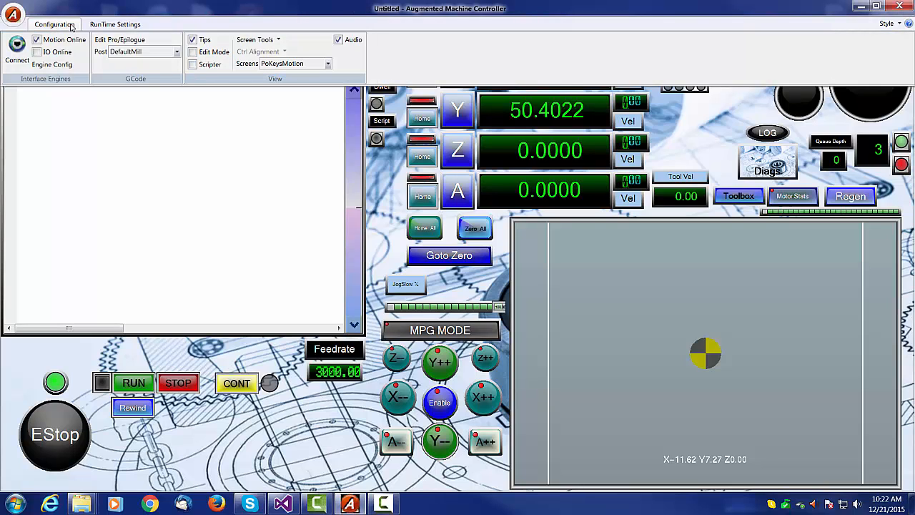
left_click(193, 52)
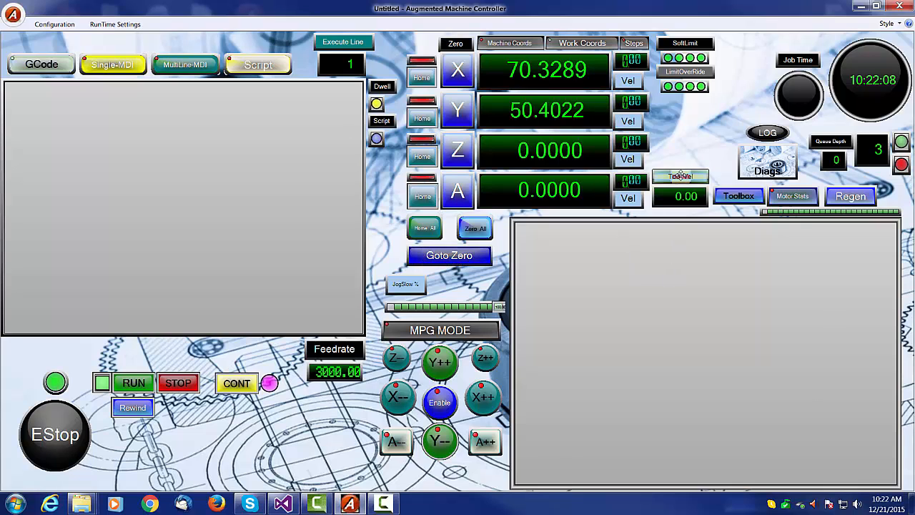
left_click_drag(682, 174, 688, 126)
left_click_drag(734, 193, 683, 156)
left_click(681, 132)
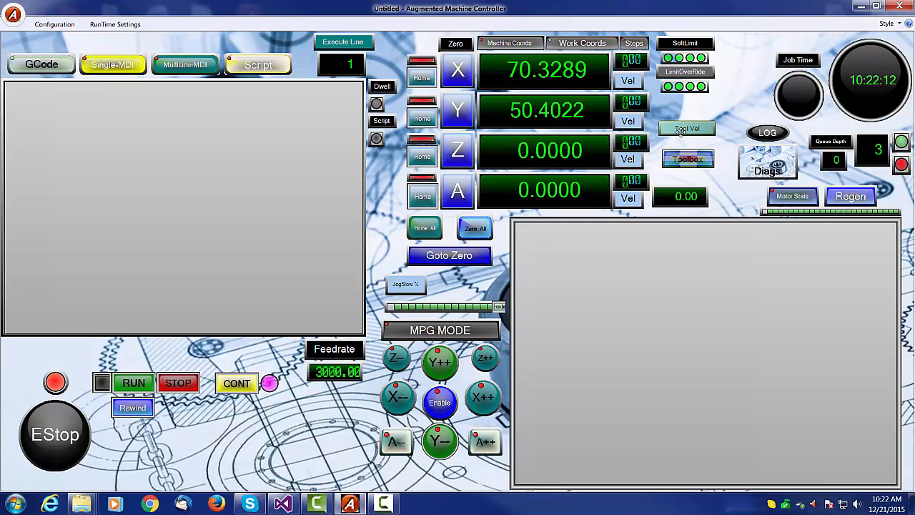
- Open the X-axis position readout's control properties, scroll through its settings, and close the dialog
right_click(687, 127)
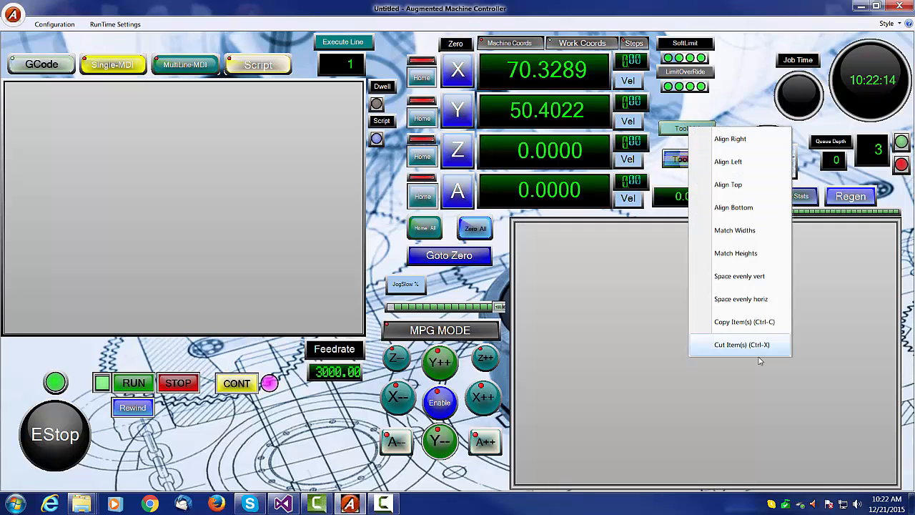
left_click(498, 270)
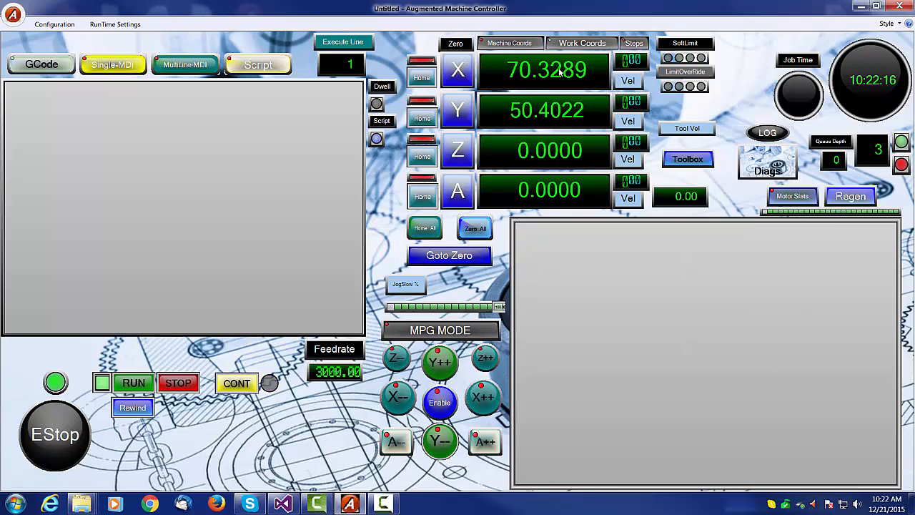
left_click(559, 70)
right_click(559, 69)
left_click(592, 108)
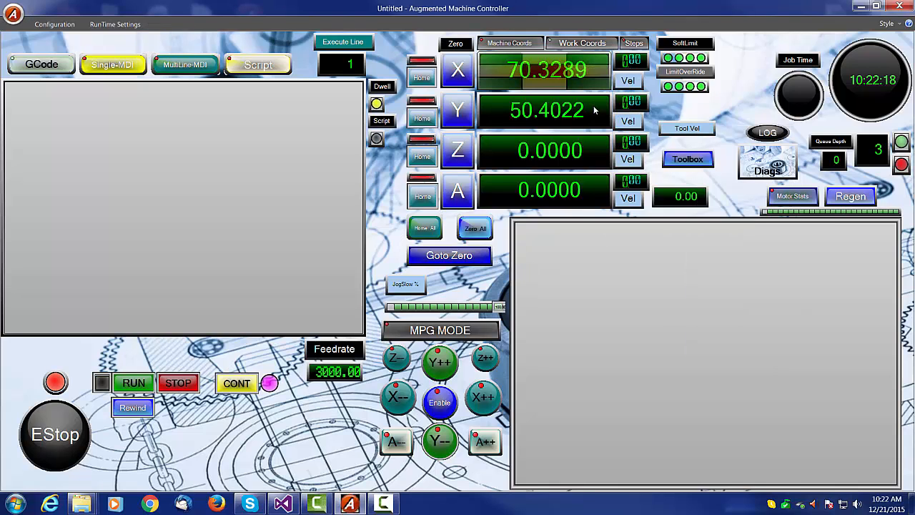
scroll(740, 216, "down", 4)
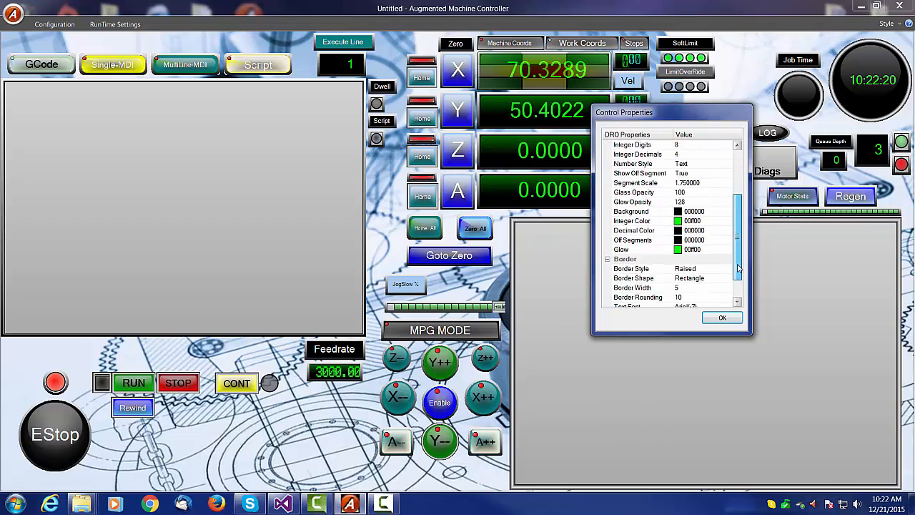
scroll(729, 229, "up", 4)
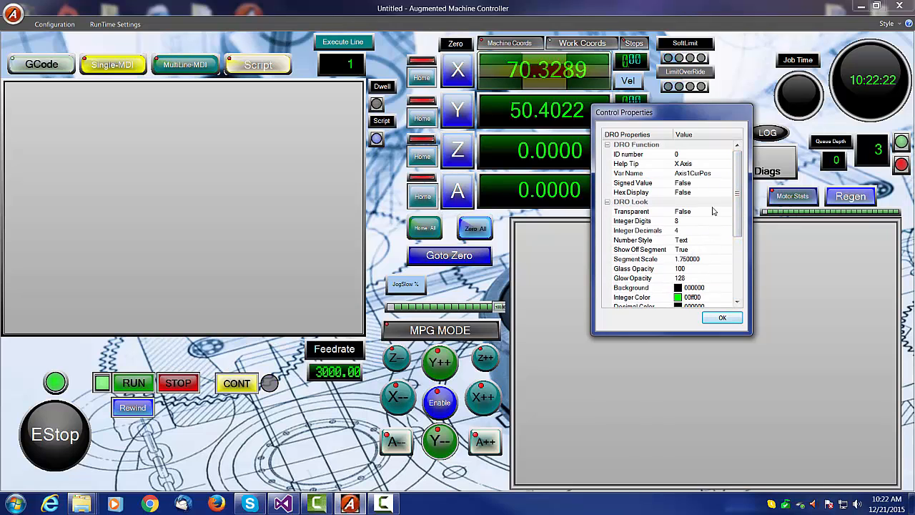
left_click(720, 319)
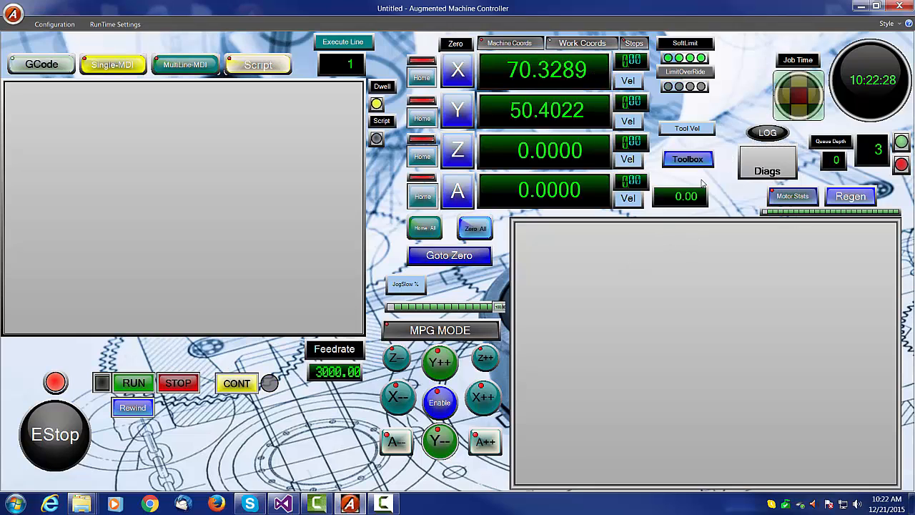
- Open the time clock readout's control properties to review its settings, then close the dialog
left_click(550, 71)
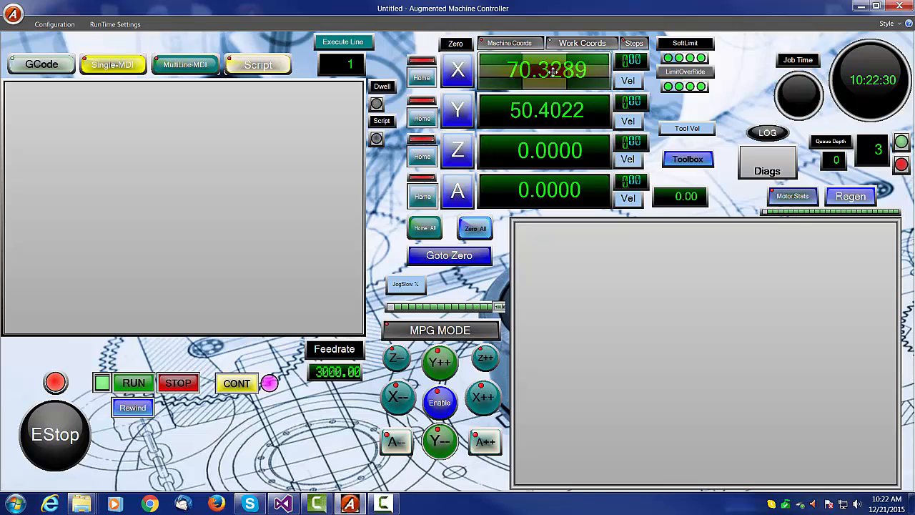
left_click(811, 103)
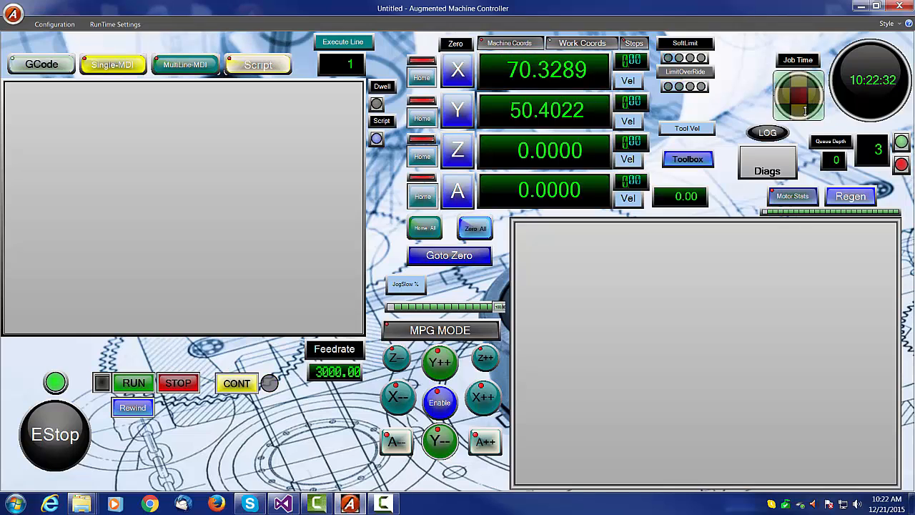
left_click(872, 87)
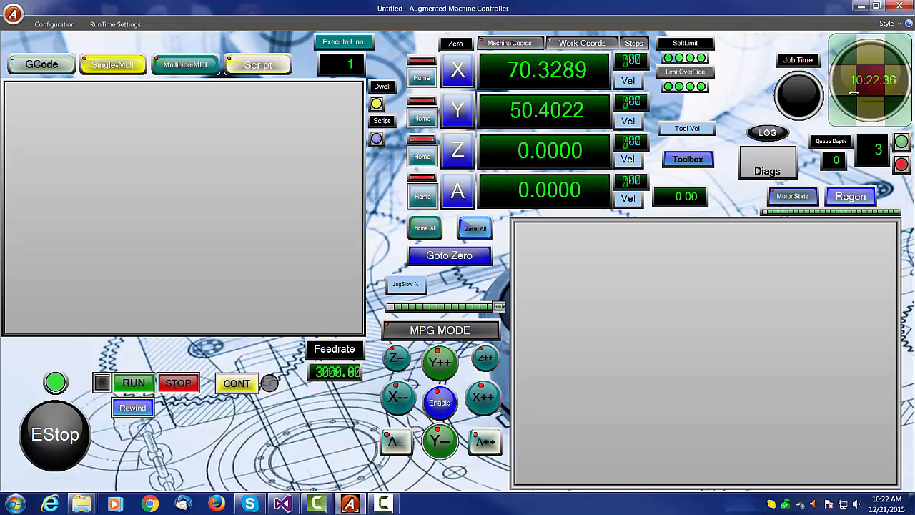
right_click(854, 92)
left_click(867, 118)
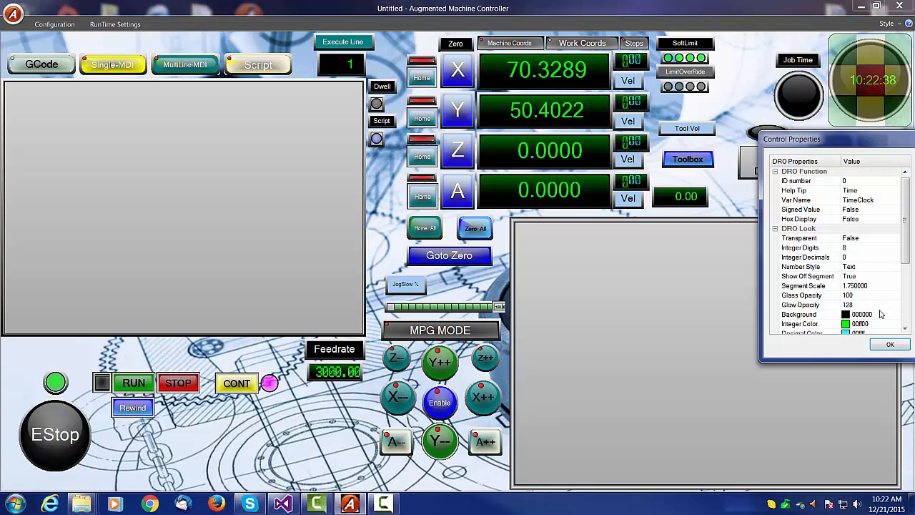
left_click(890, 344)
- Move the CONT and STOP buttons into a column beside the Rewind button
left_click(645, 370)
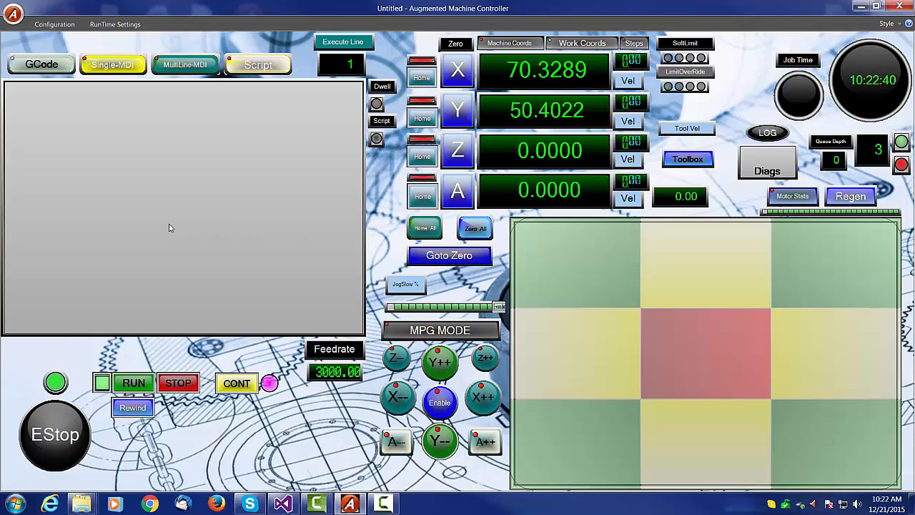
left_click(169, 225)
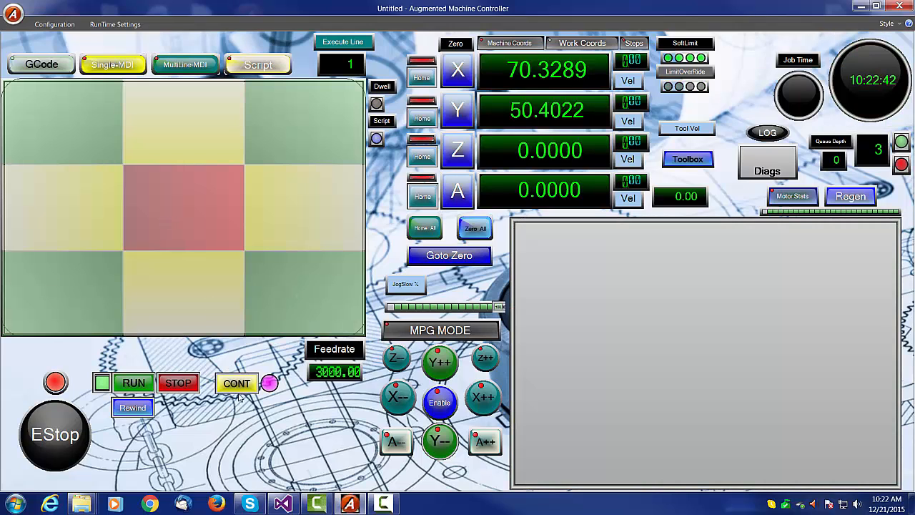
left_click_drag(239, 397, 214, 446)
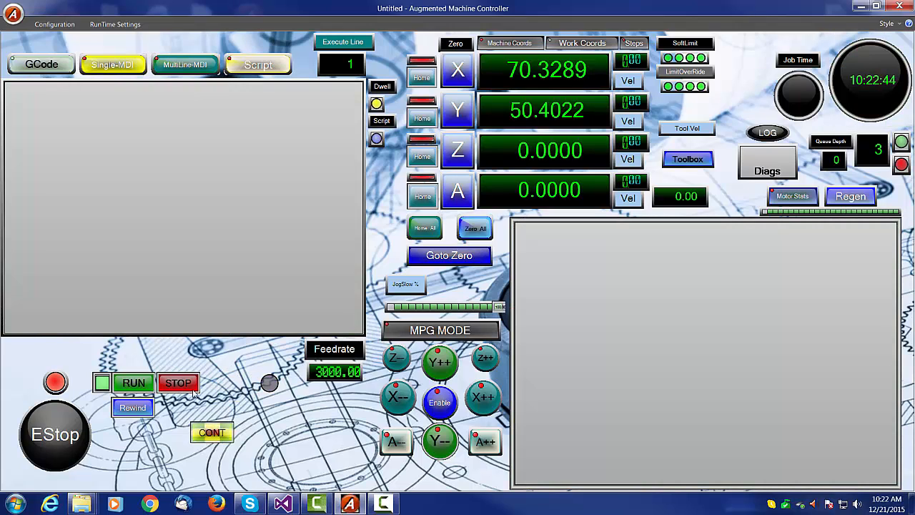
left_click_drag(180, 386, 212, 407)
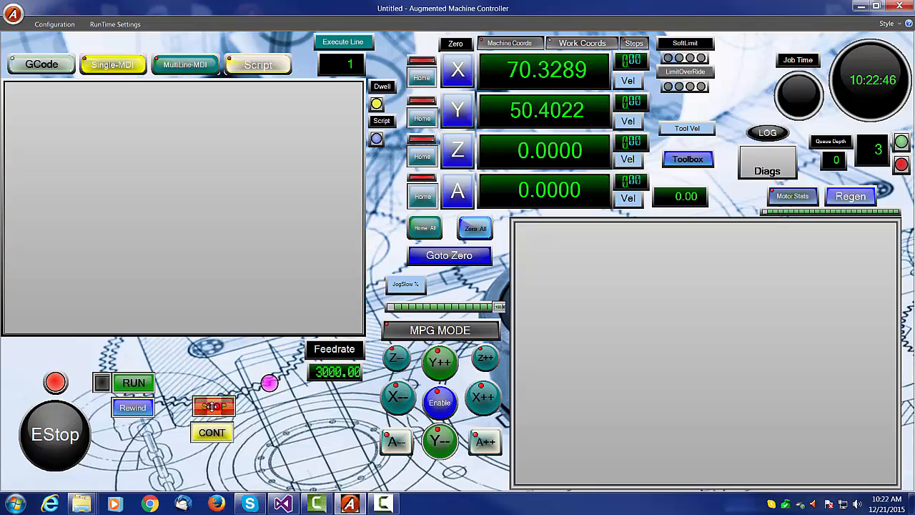
- Move the Feedrate label and feedrate readout beside the STOP and CONT buttons, then turn off Edit Mode
left_click(331, 348)
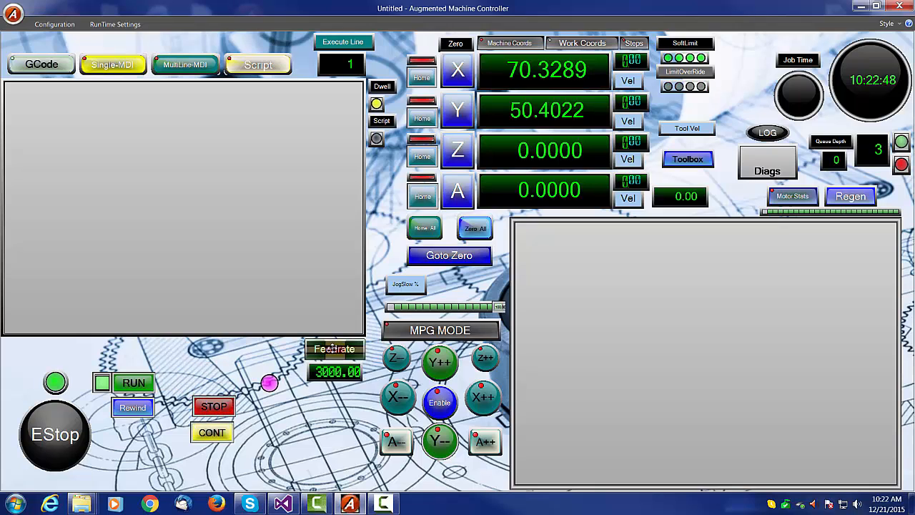
left_click_drag(331, 348, 284, 410)
left_click(329, 370)
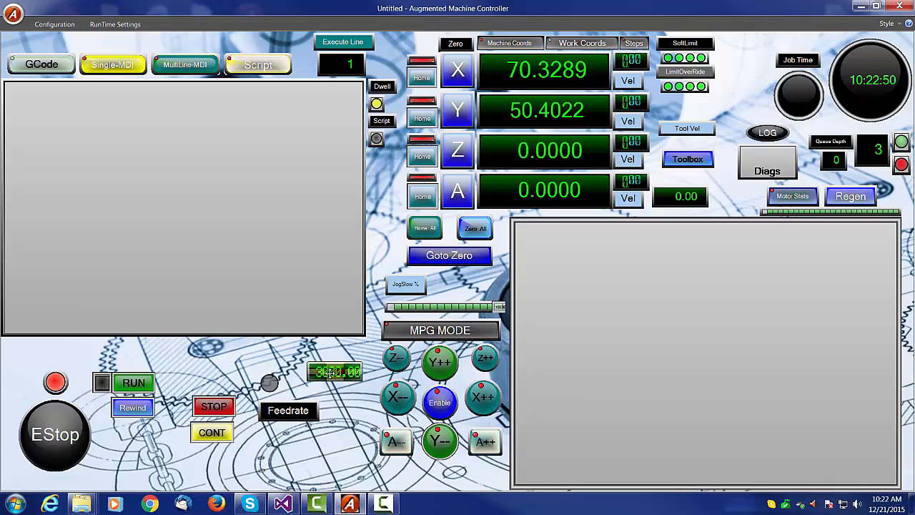
left_click_drag(328, 371, 286, 434)
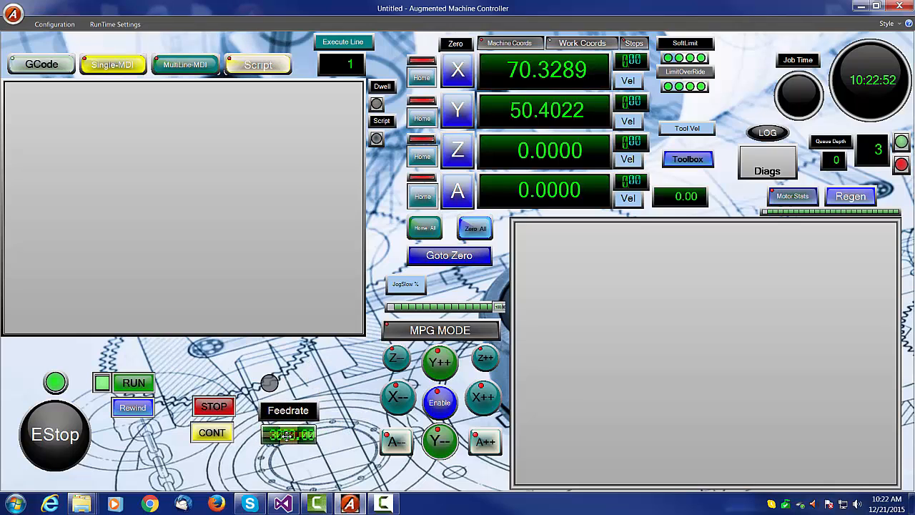
left_click(339, 376)
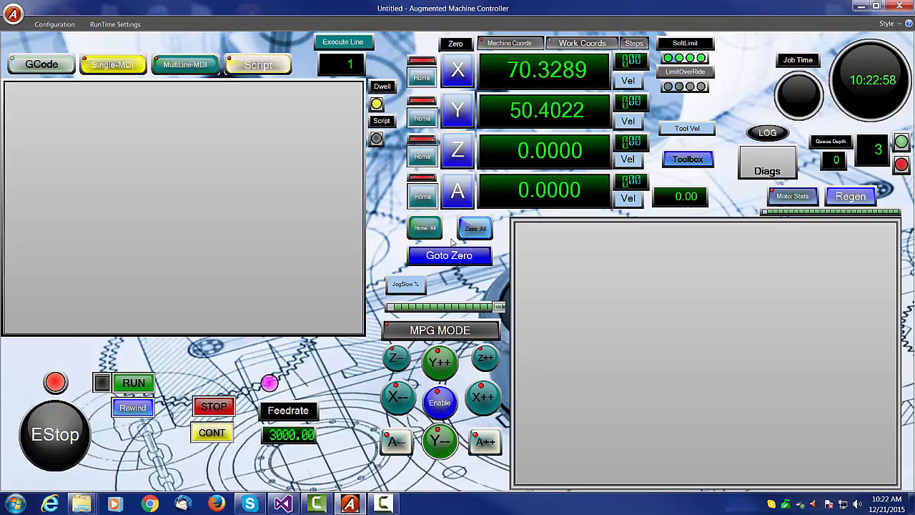
left_click(54, 25)
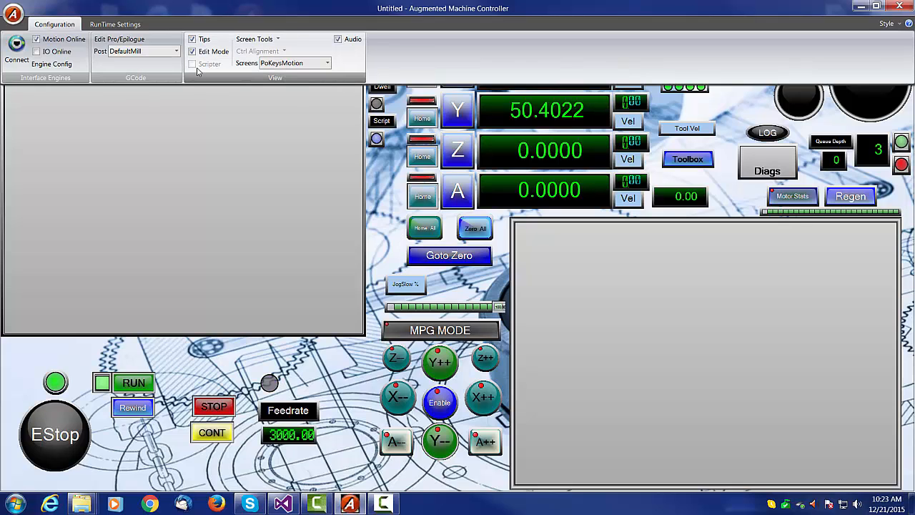
left_click(192, 53)
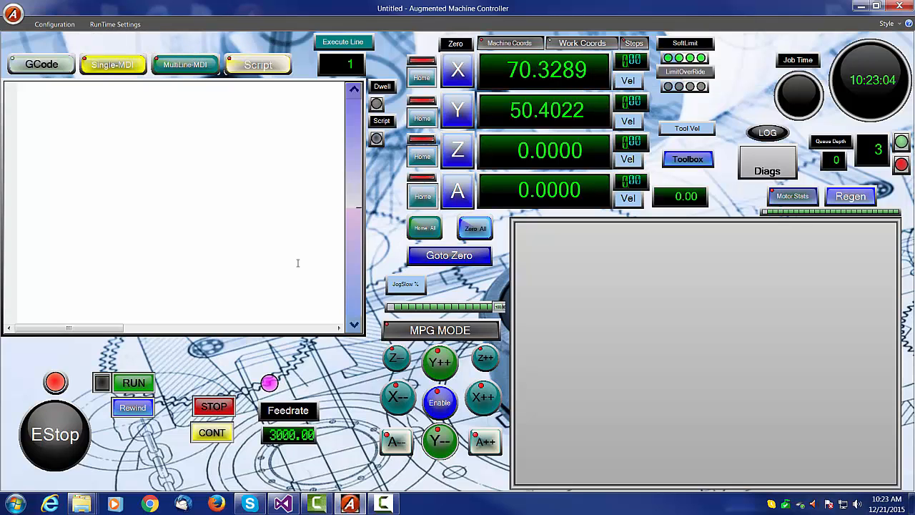
- Open the Diags diagnostics screen and return to the main display
left_click(767, 170)
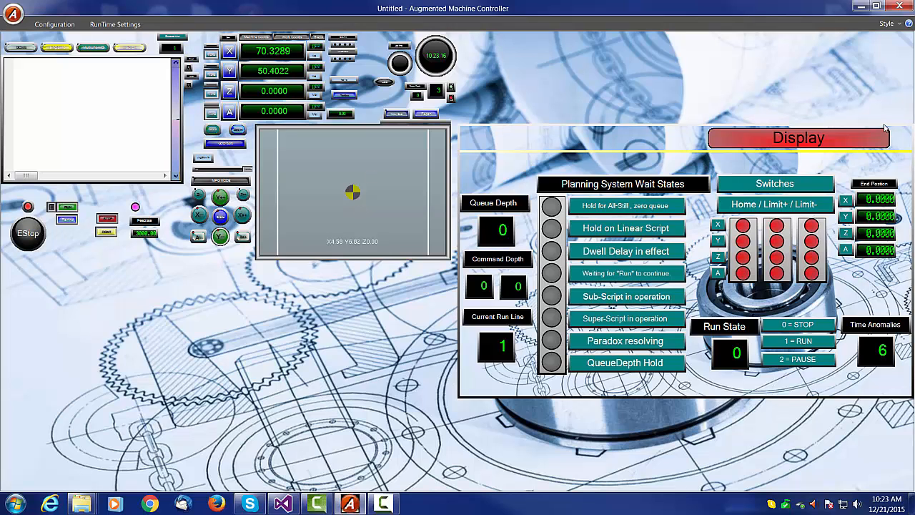
left_click(807, 138)
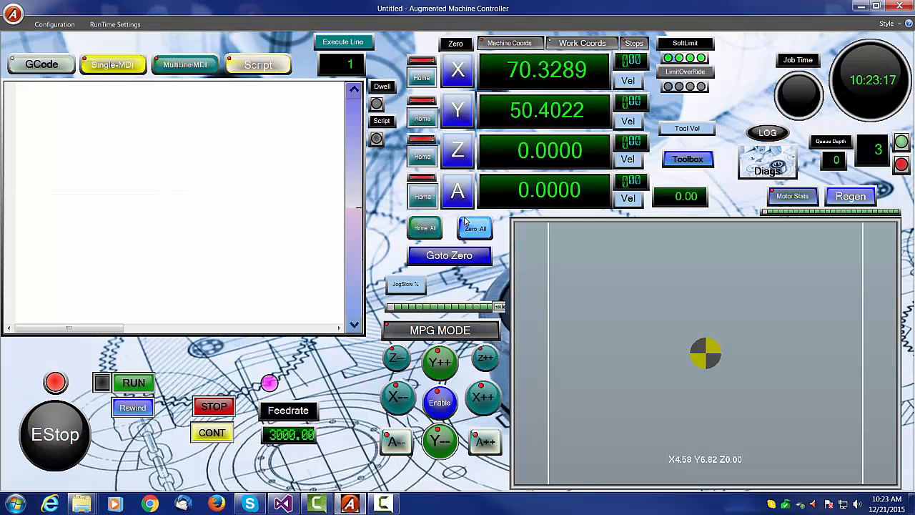